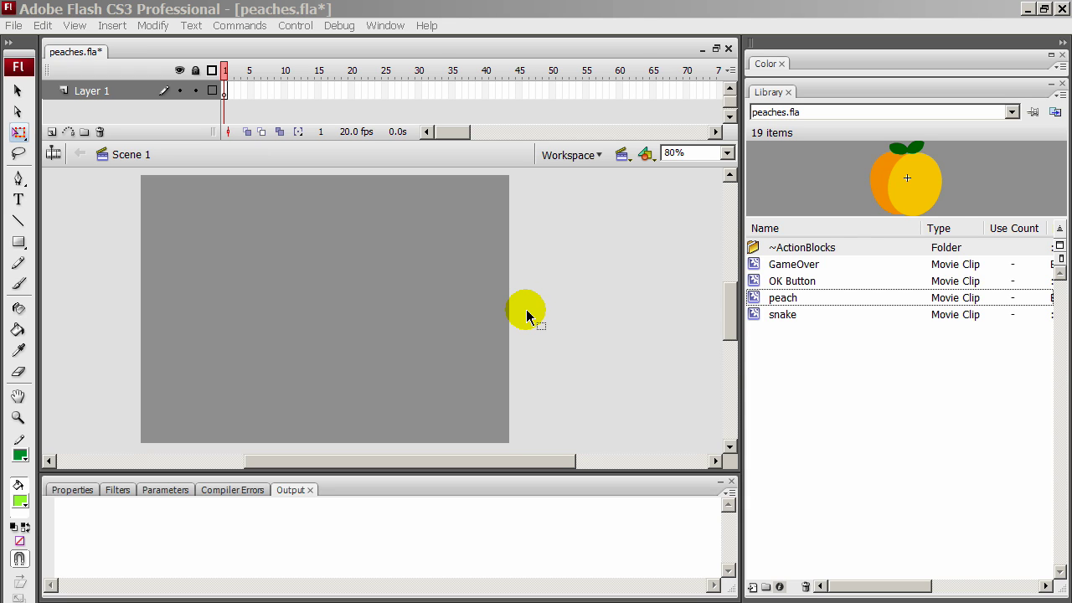
- Place four instances of the peach movie clip on the stage, spaced in two rough rows
drag(526, 316, 881, 370)
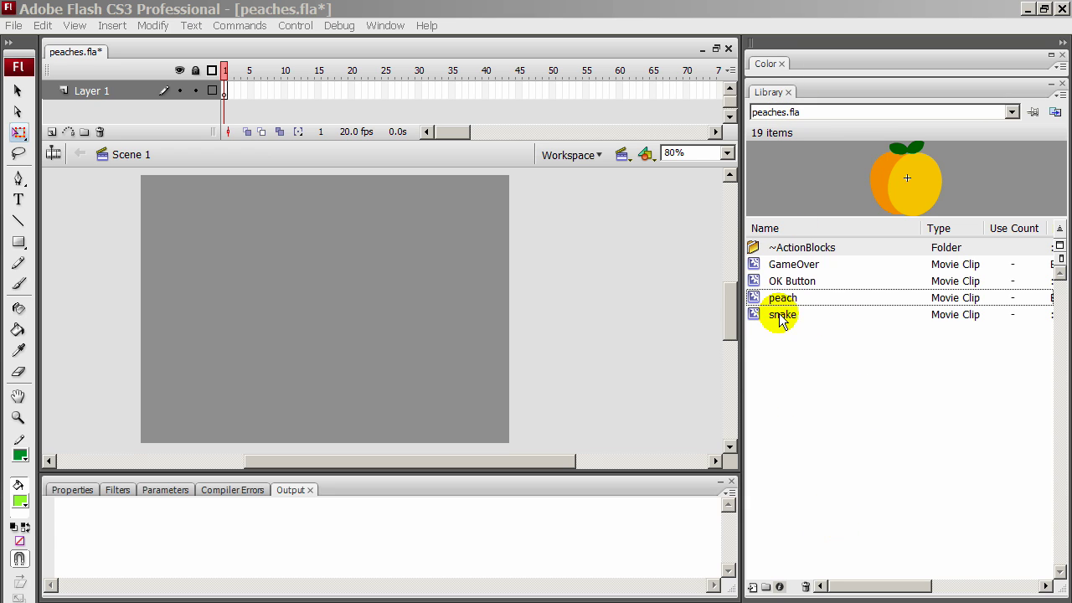
click(756, 302)
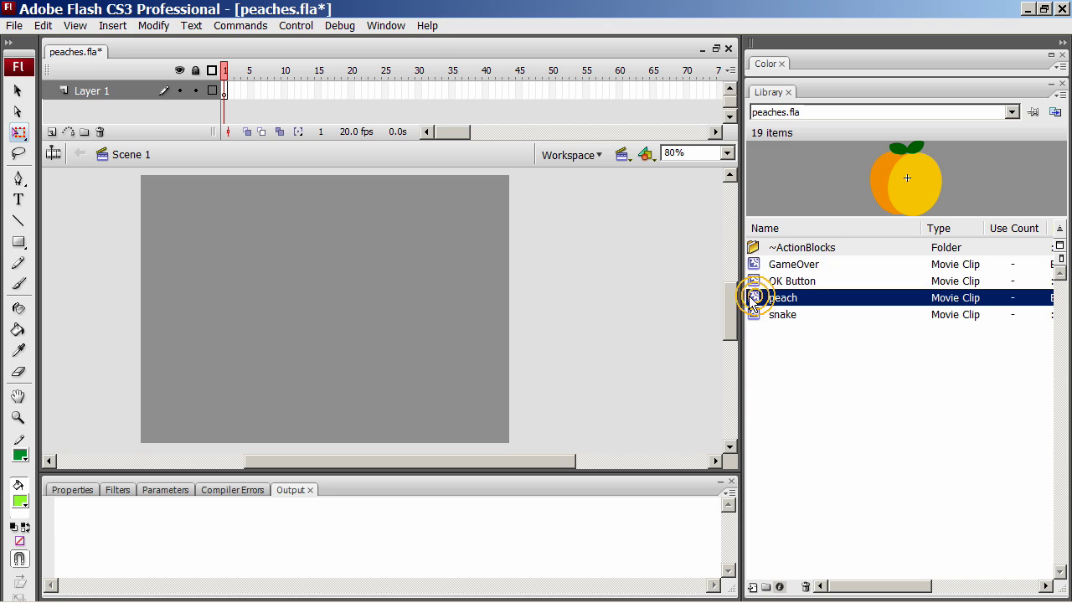
drag(756, 302, 325, 234)
click(756, 303)
click(748, 298)
drag(748, 297, 263, 333)
click(751, 303)
drag(752, 303, 362, 338)
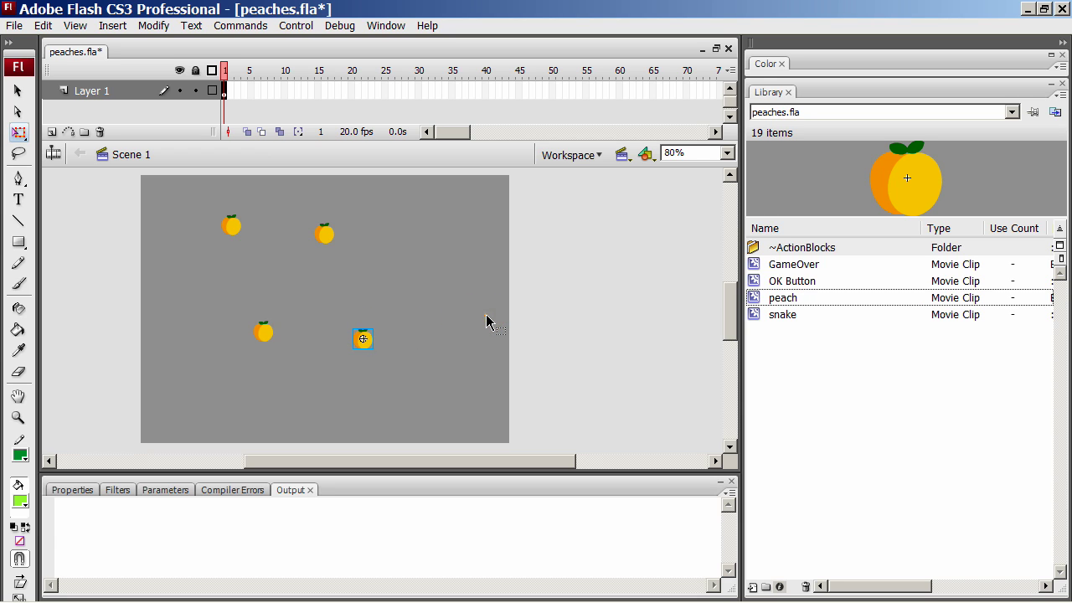
click(487, 321)
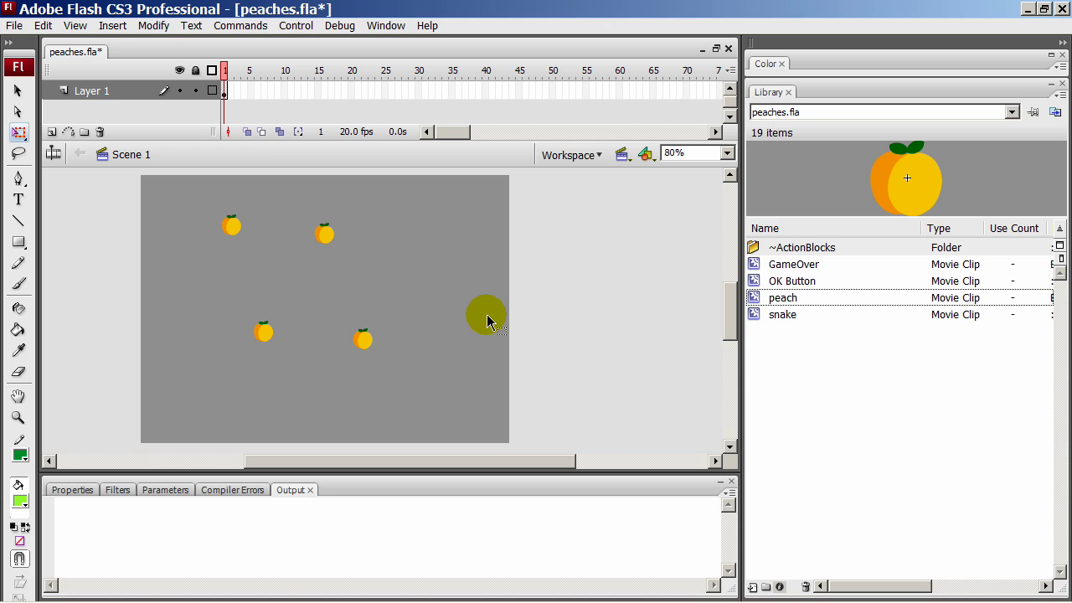
- Open the peach movie clip from the library for editing
click(299, 311)
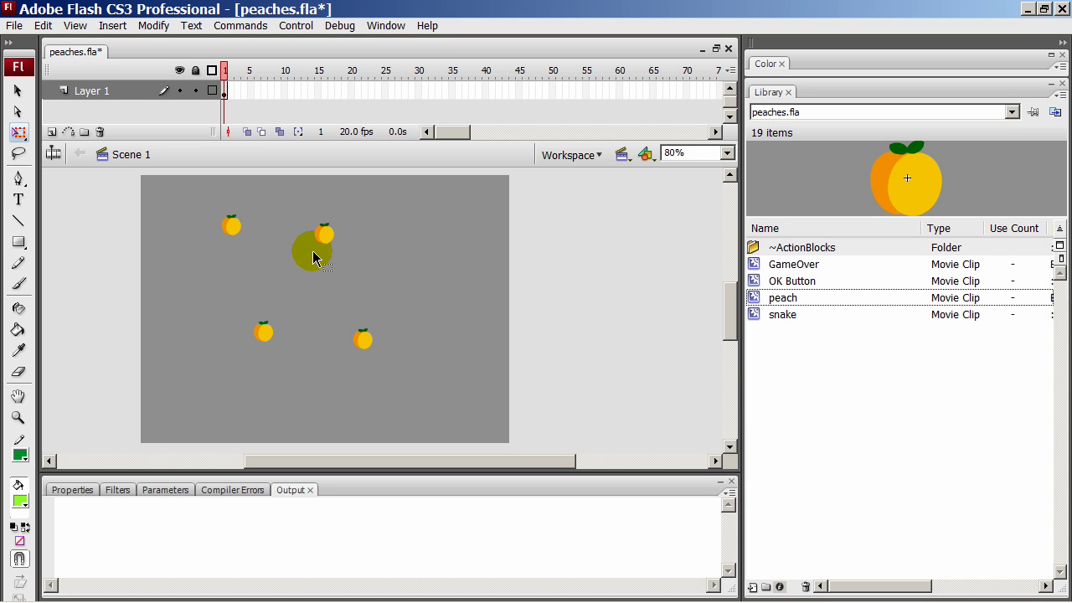
click(757, 300)
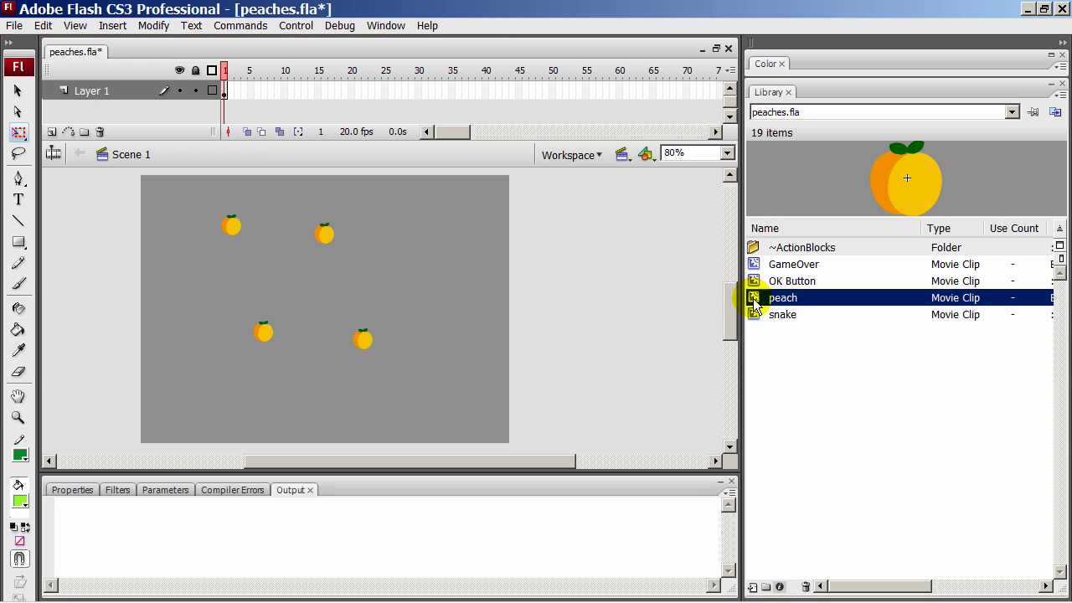
double_click(756, 300)
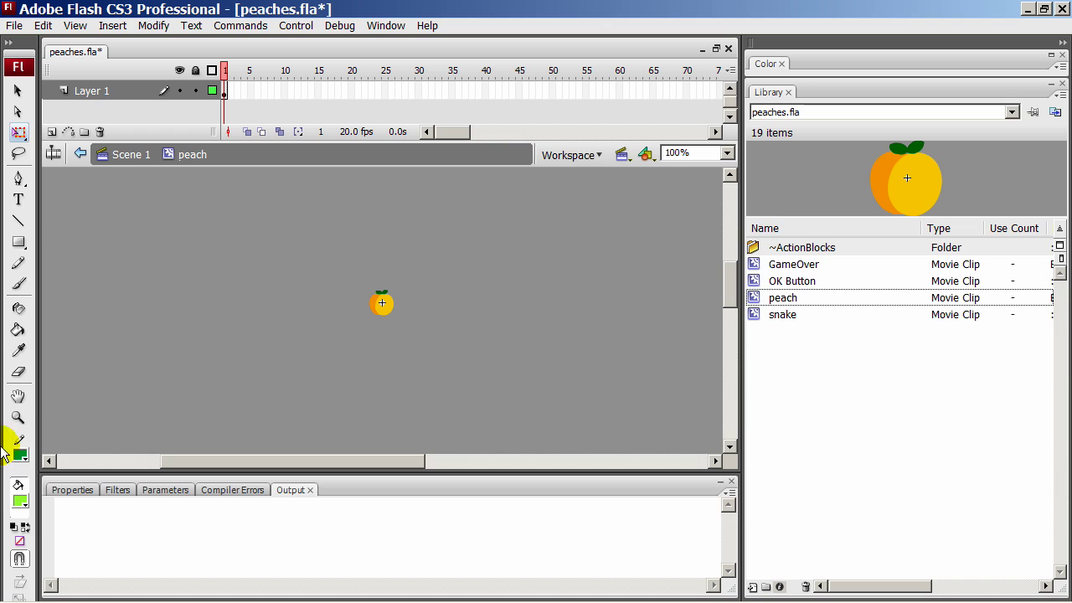
click(18, 417)
drag(313, 260, 469, 381)
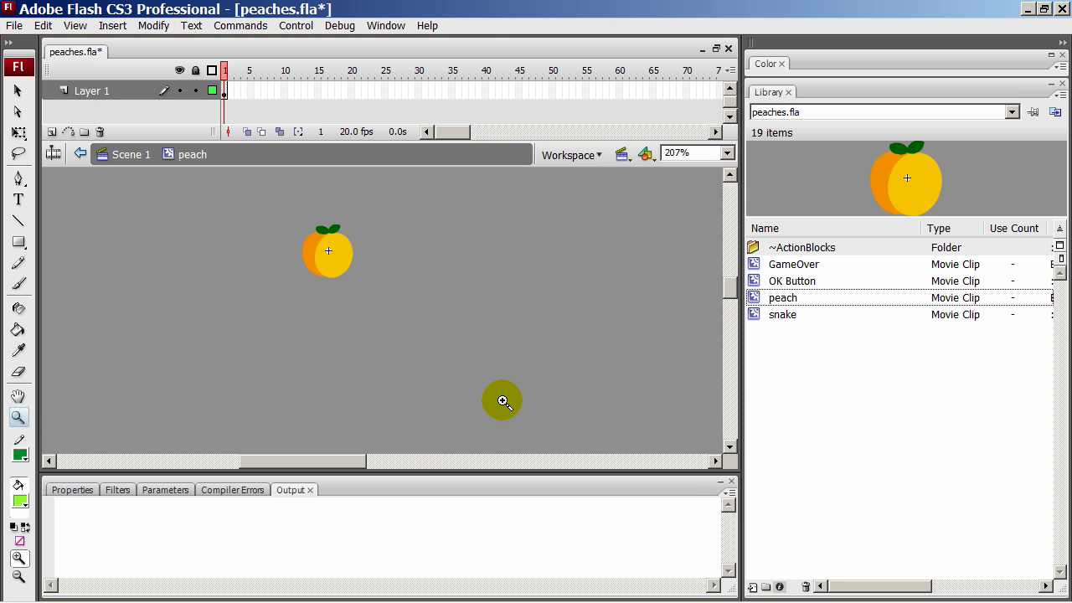
- Add the clipBrain component from the ~ActionBlocks folder to the peach clip, shrink it and position it on the peach
double_click(753, 248)
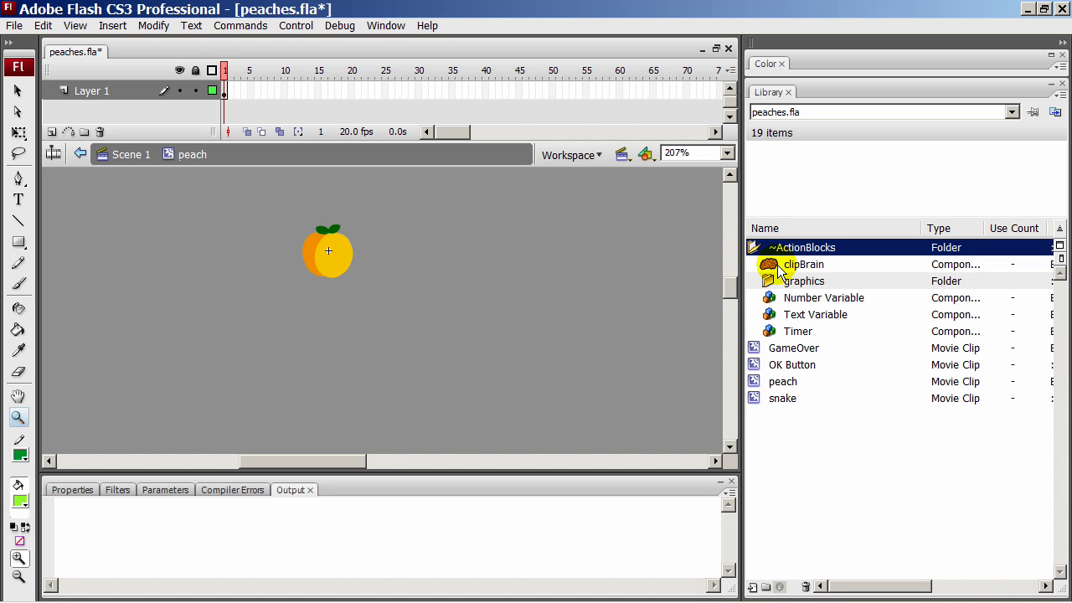
click(768, 266)
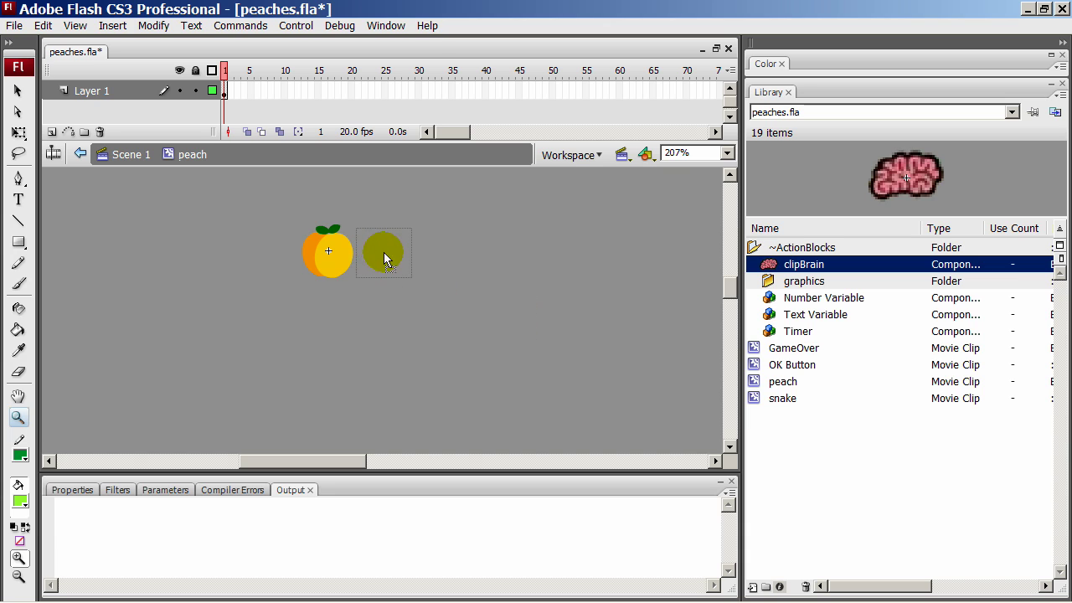
drag(384, 252, 383, 252)
key(q)
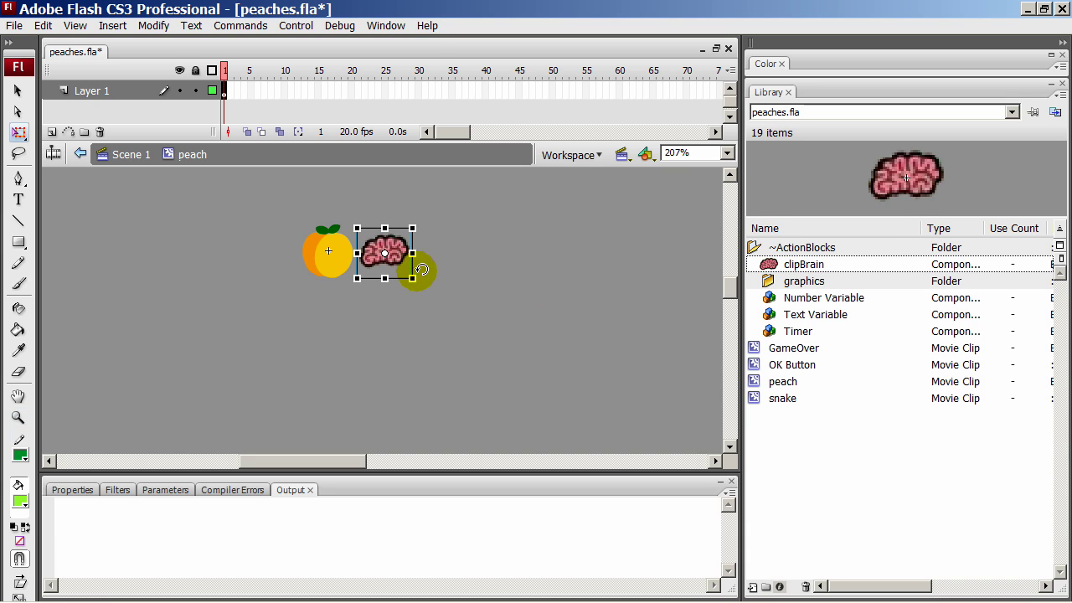
drag(357, 227, 334, 266)
click(452, 276)
click(394, 289)
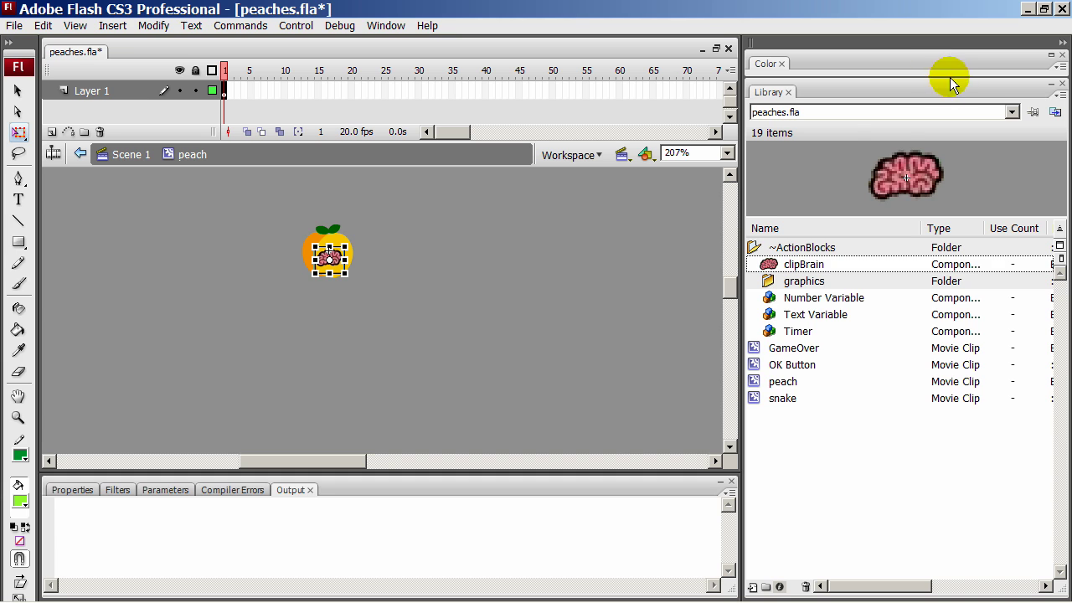
- Show the clipBrain's parameters in an enlarged Component Inspector
click(386, 25)
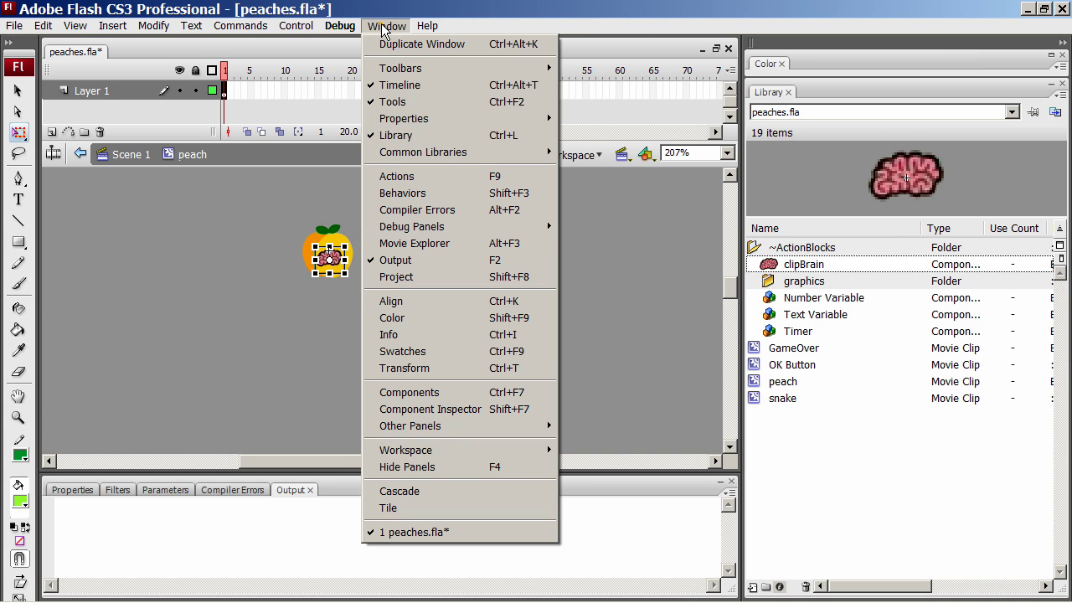
click(452, 410)
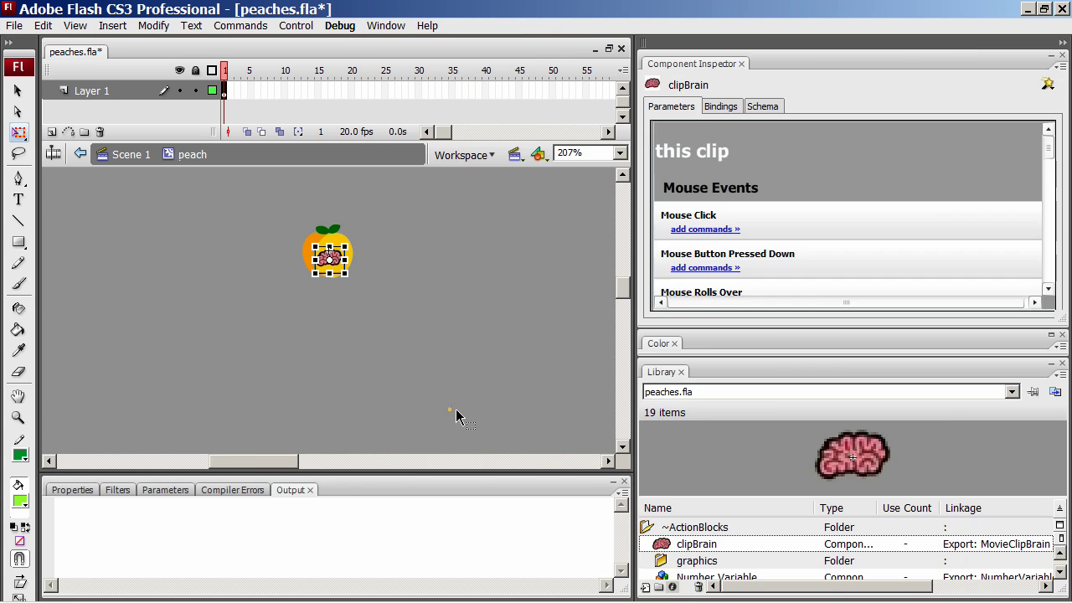
click(748, 372)
click(495, 325)
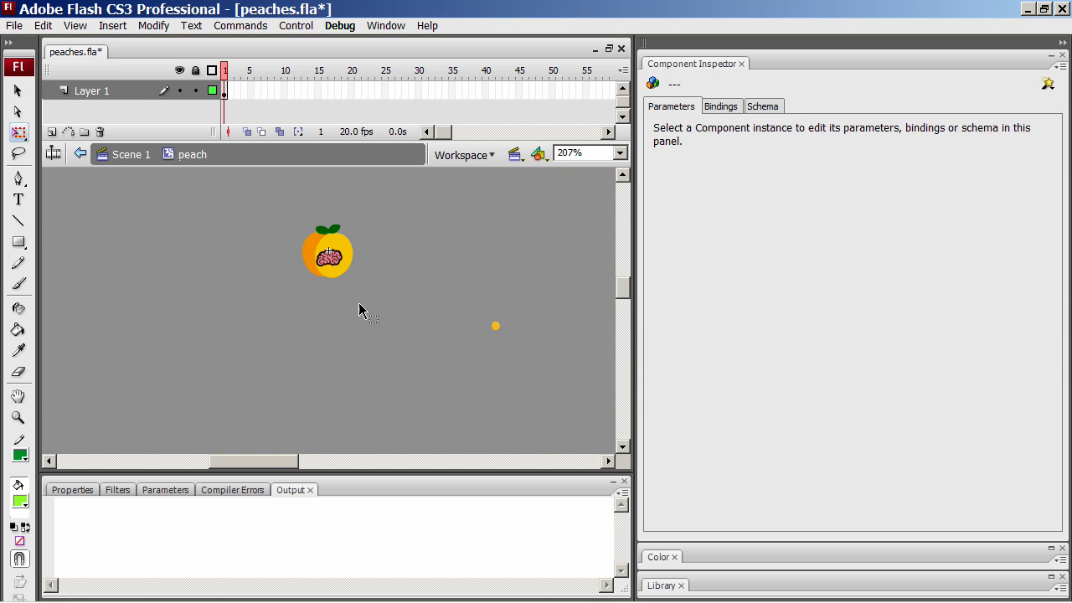
click(337, 265)
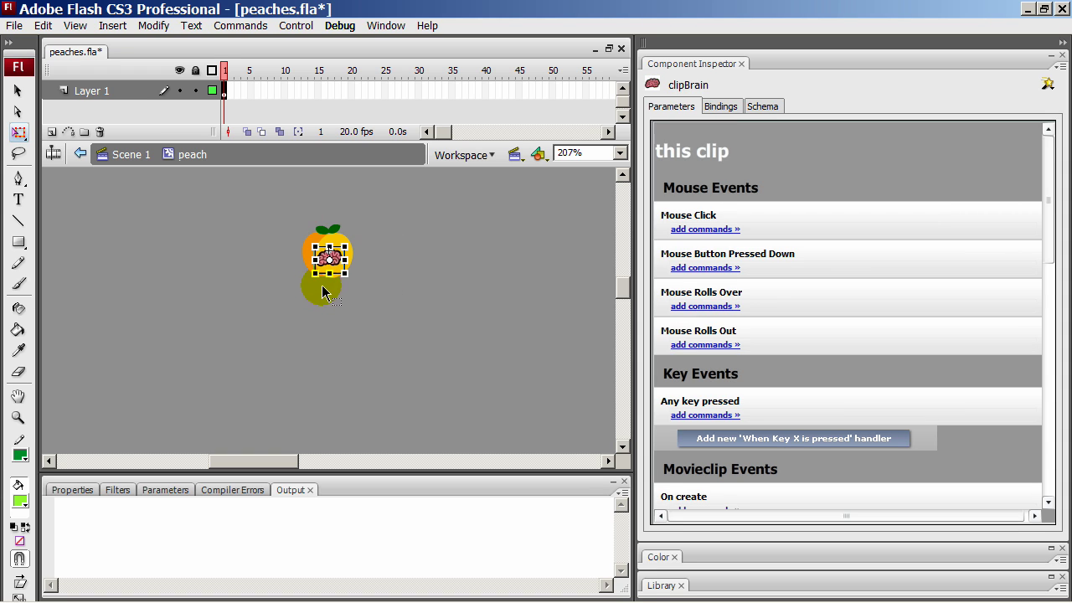
- Add two blank collision handlers and two blank timer handlers to the clipBrain
drag(1050, 163, 1042, 143)
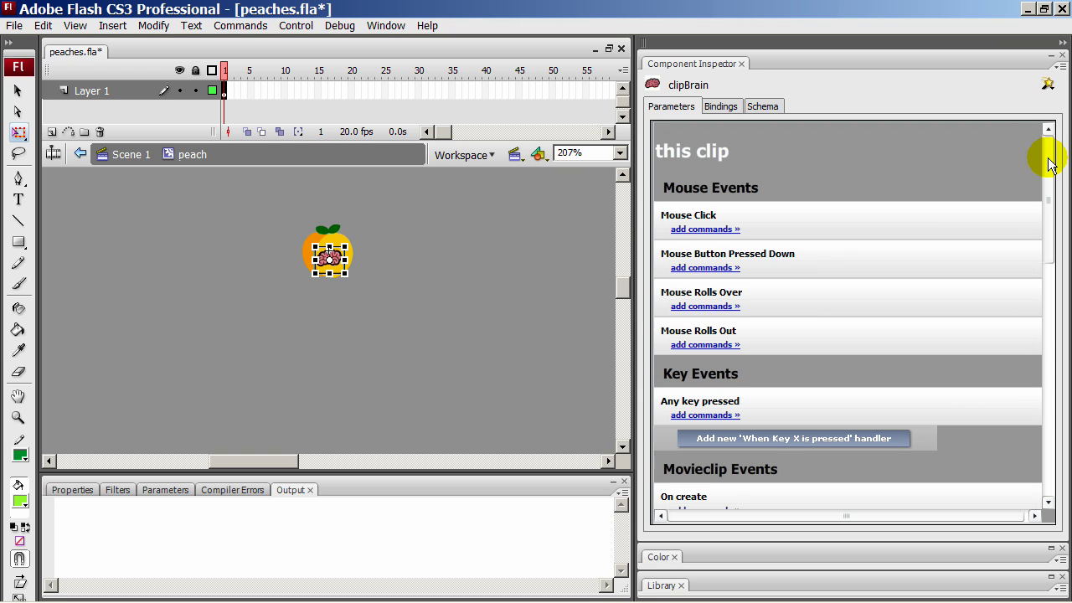
drag(1050, 165, 1046, 227)
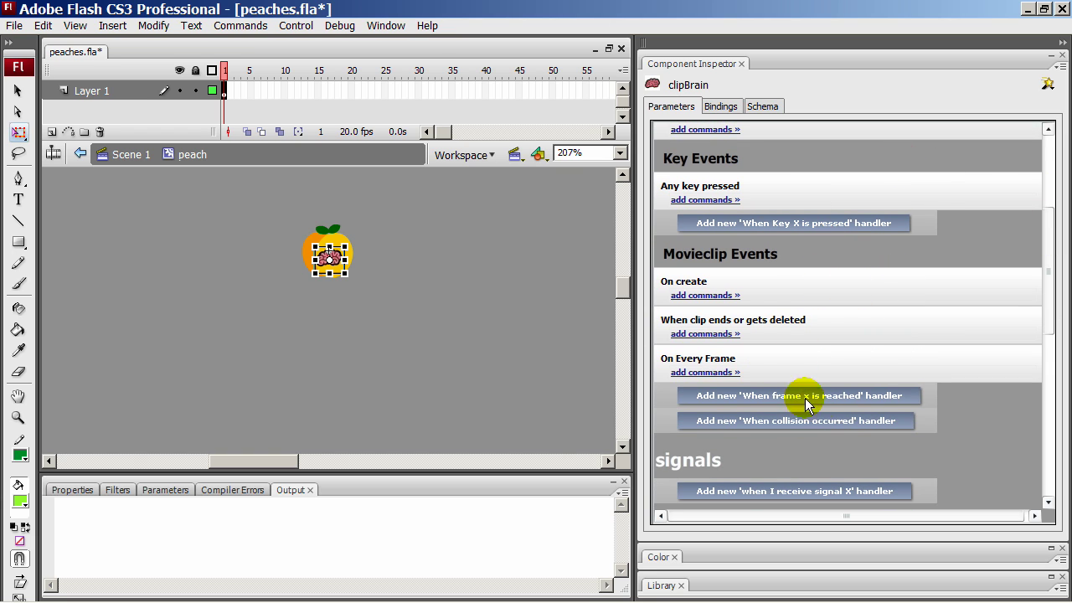
click(751, 421)
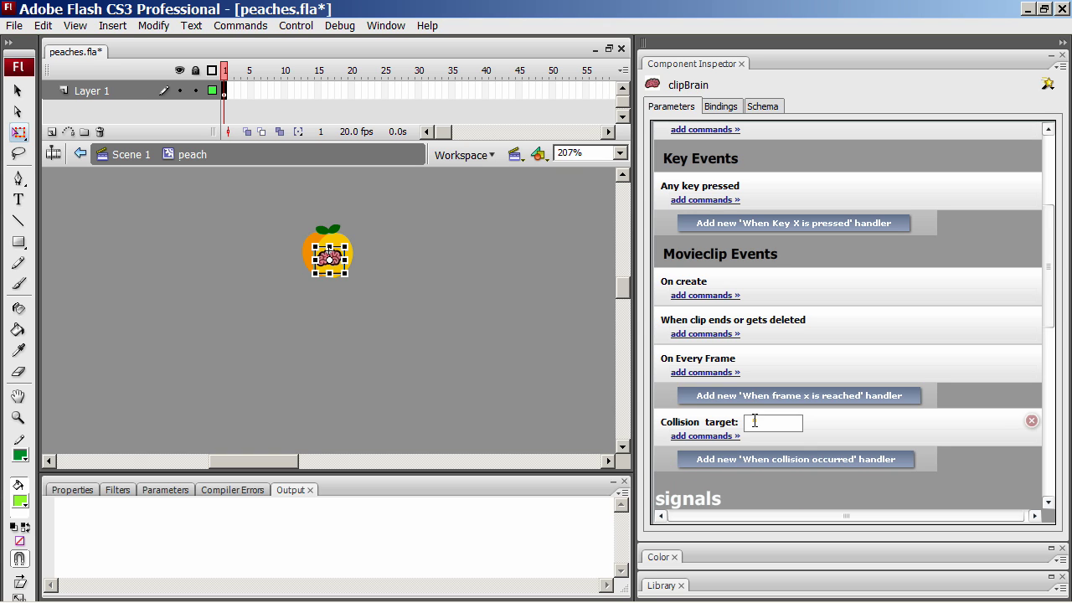
click(752, 462)
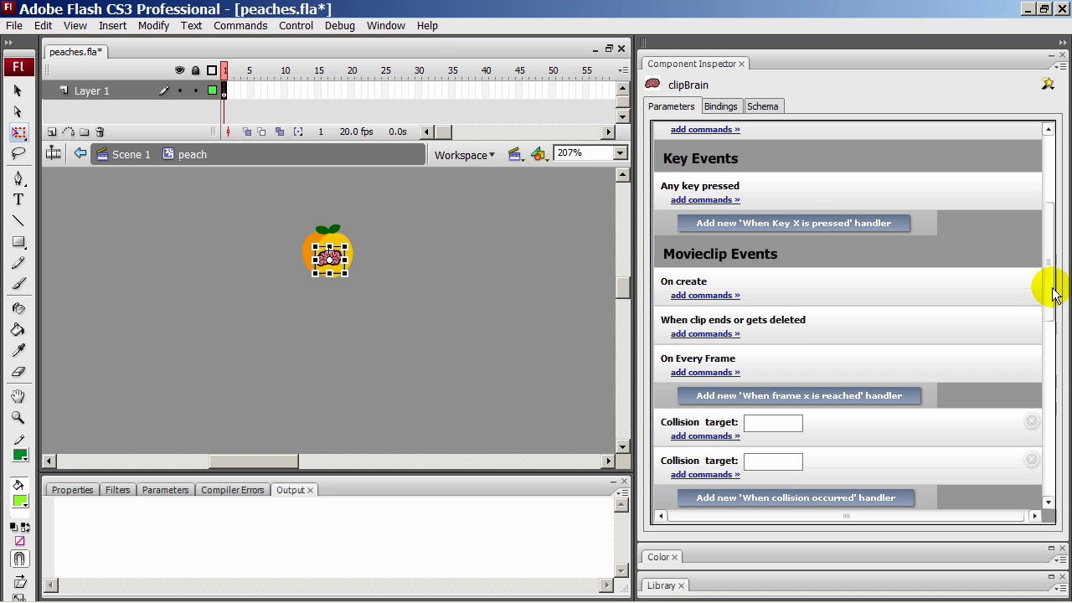
drag(1052, 286, 1054, 471)
click(850, 296)
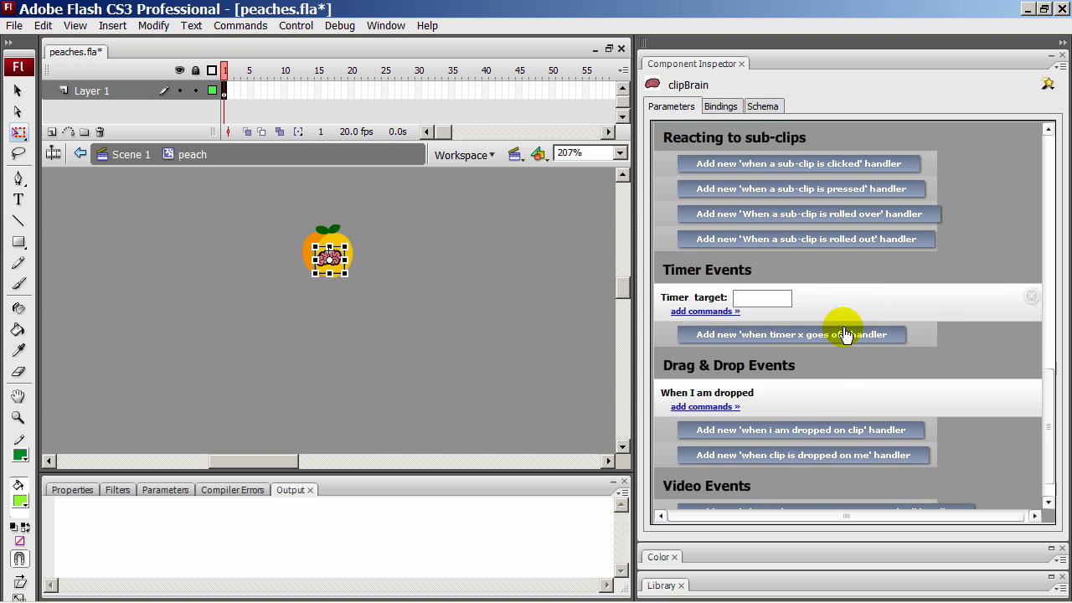
click(842, 332)
- Add the "Remove this clip" command to the clipBrain's Mouse Click event
drag(1050, 409, 1051, 178)
click(818, 222)
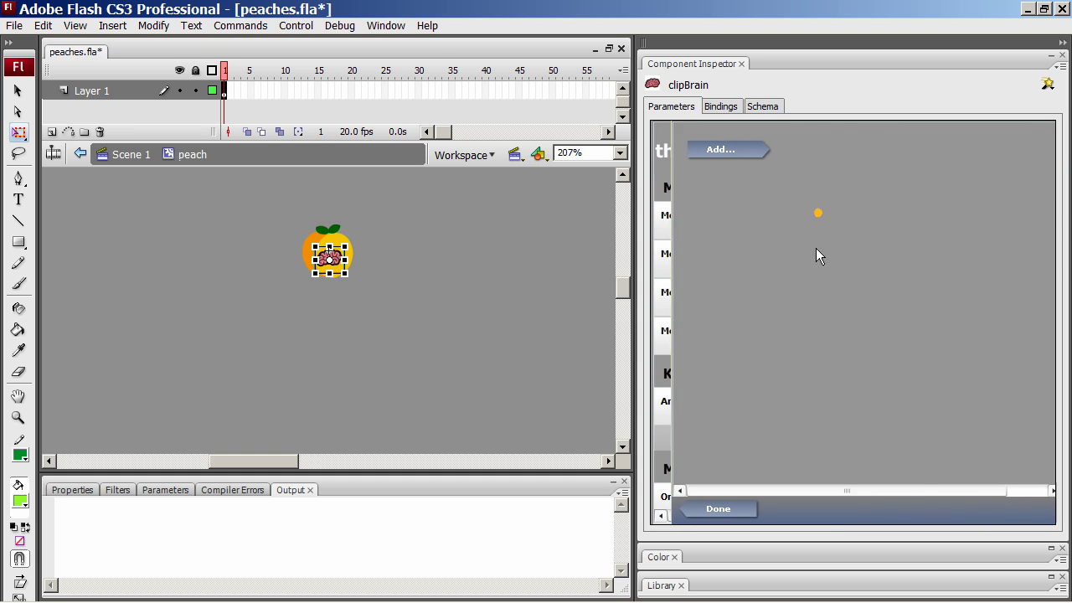
click(725, 152)
drag(1047, 185, 1046, 369)
click(696, 235)
- Add an "Increase variable" command that raises score by 10 to the Mouse Click event and finish the command list
click(722, 182)
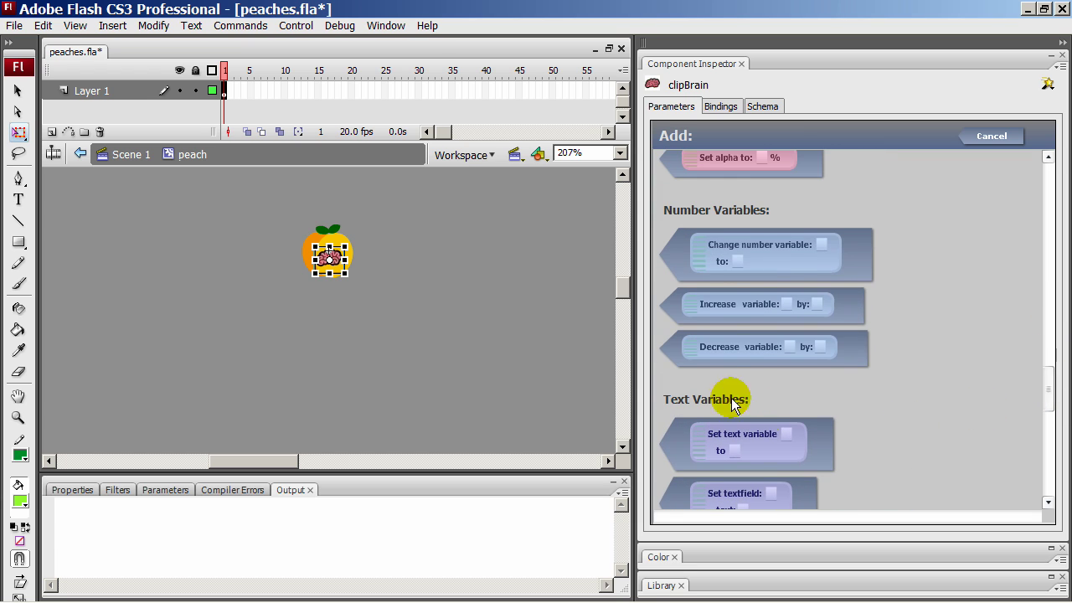
click(738, 301)
click(756, 175)
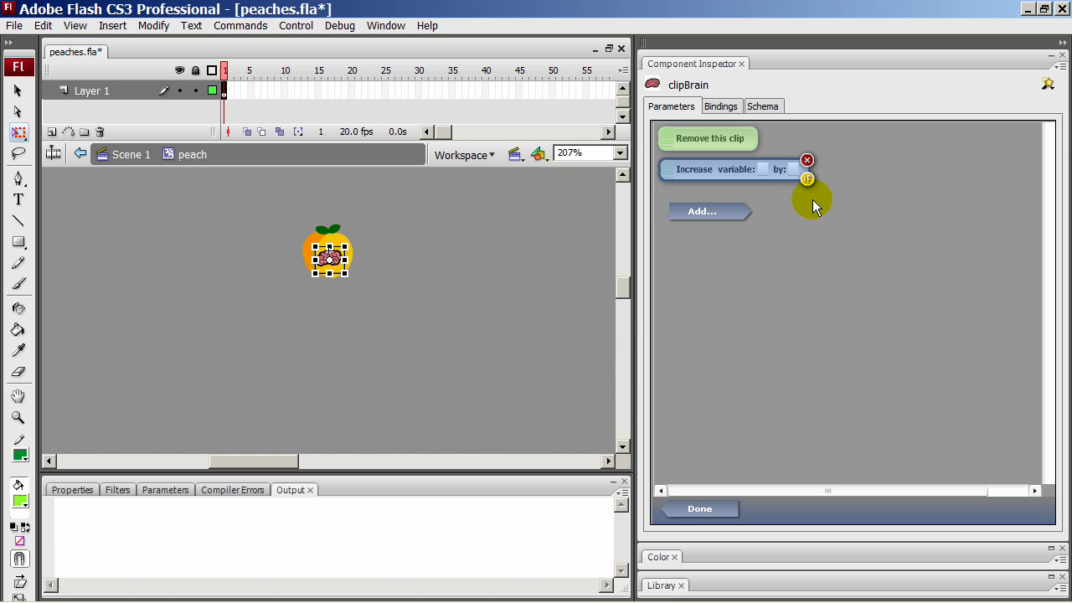
text(score)
click(814, 170)
click(780, 222)
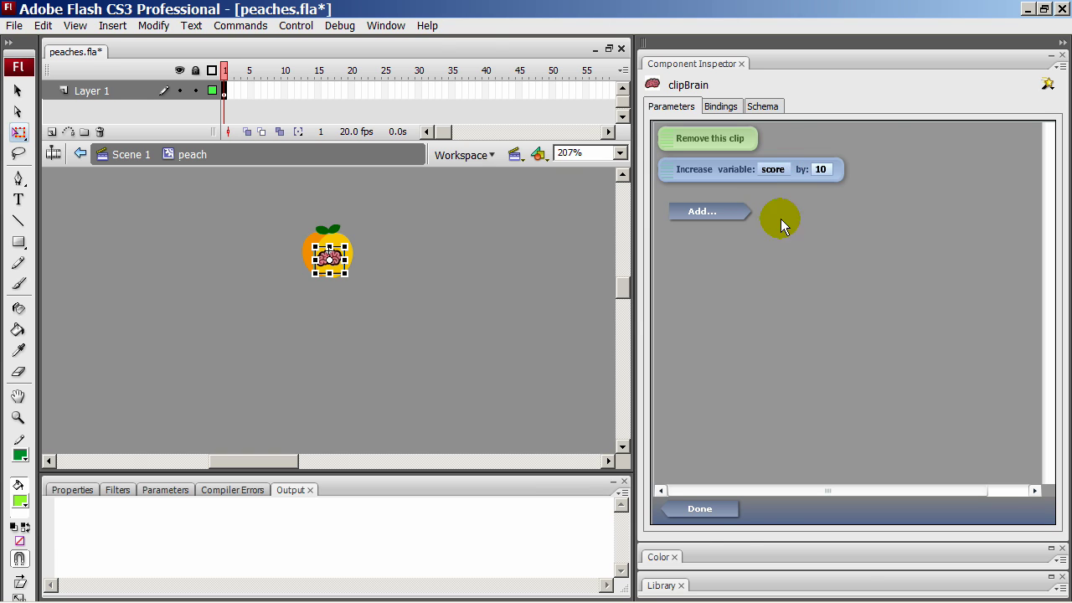
click(701, 508)
click(547, 363)
- Return to Scene 1 and shift all four peaches together slightly down and to the right on the stage
click(140, 175)
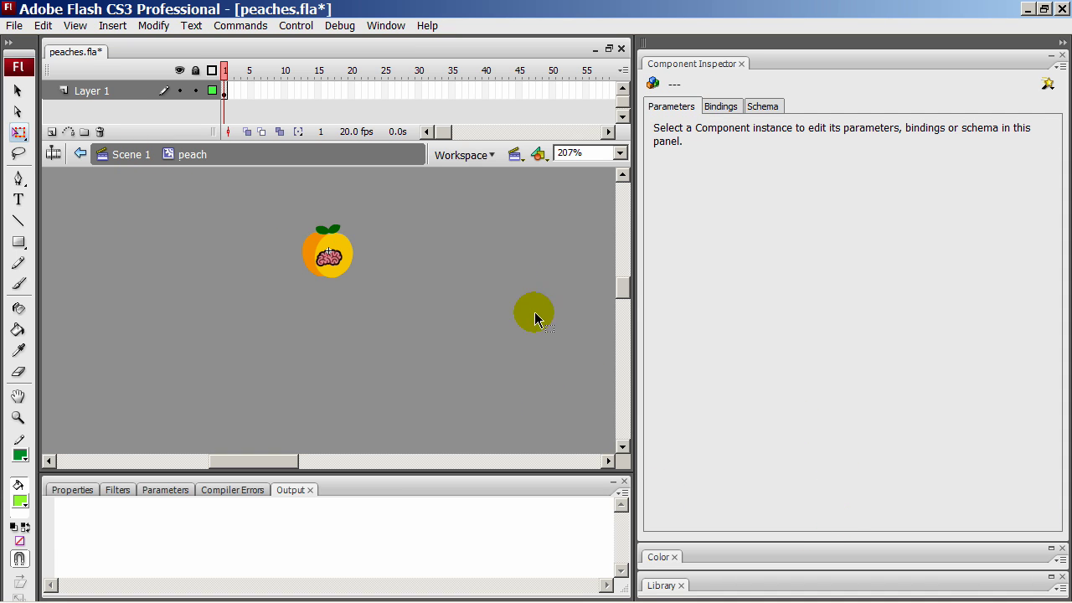
click(120, 156)
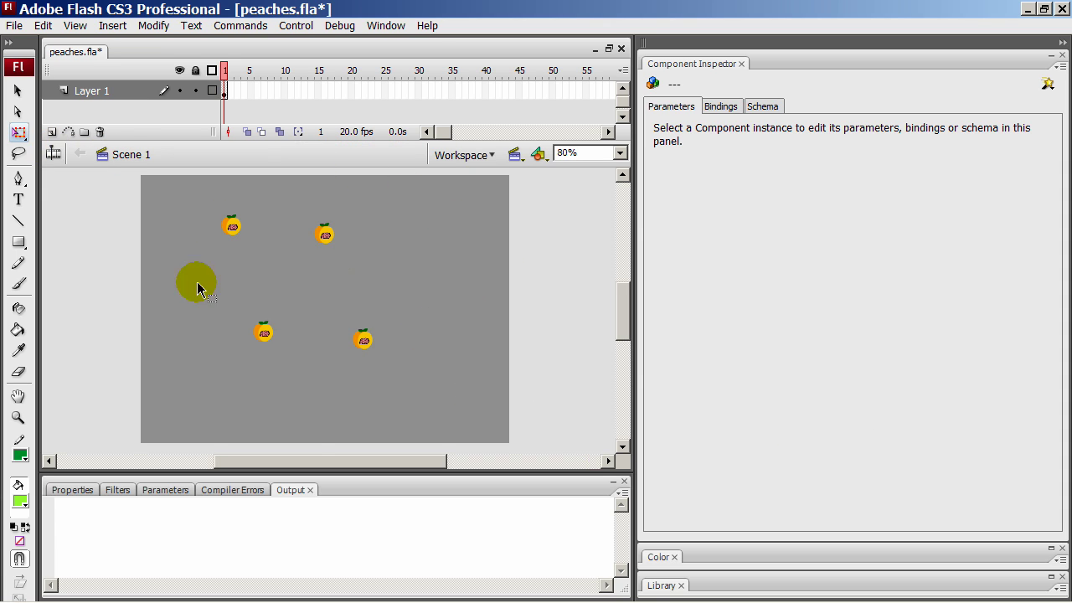
drag(168, 186, 411, 366)
click(518, 348)
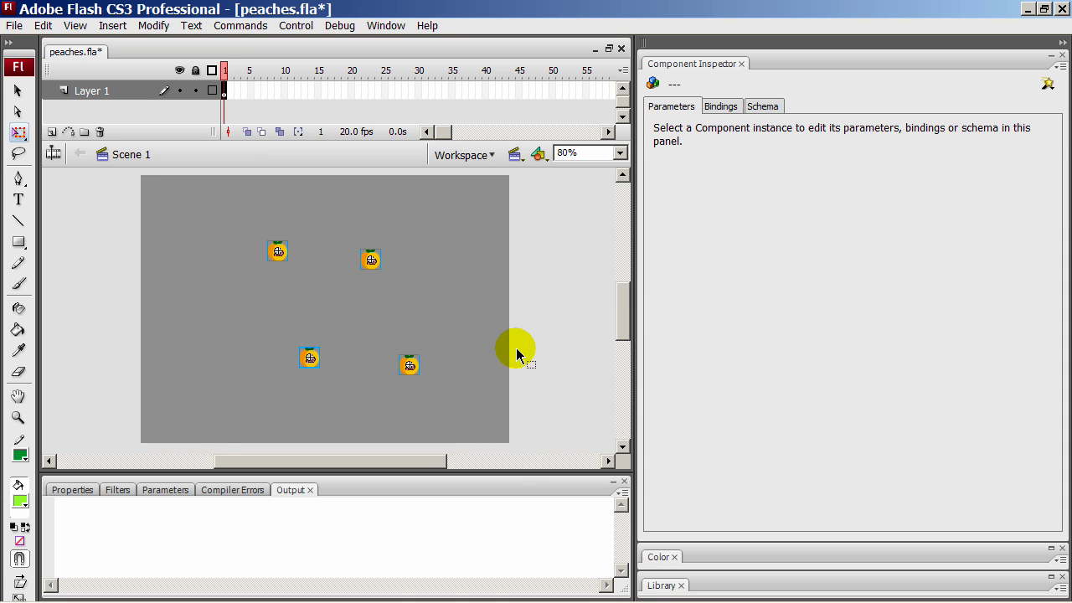
- Place a Number Variable component near the stage's upper left corner and name it score
click(782, 586)
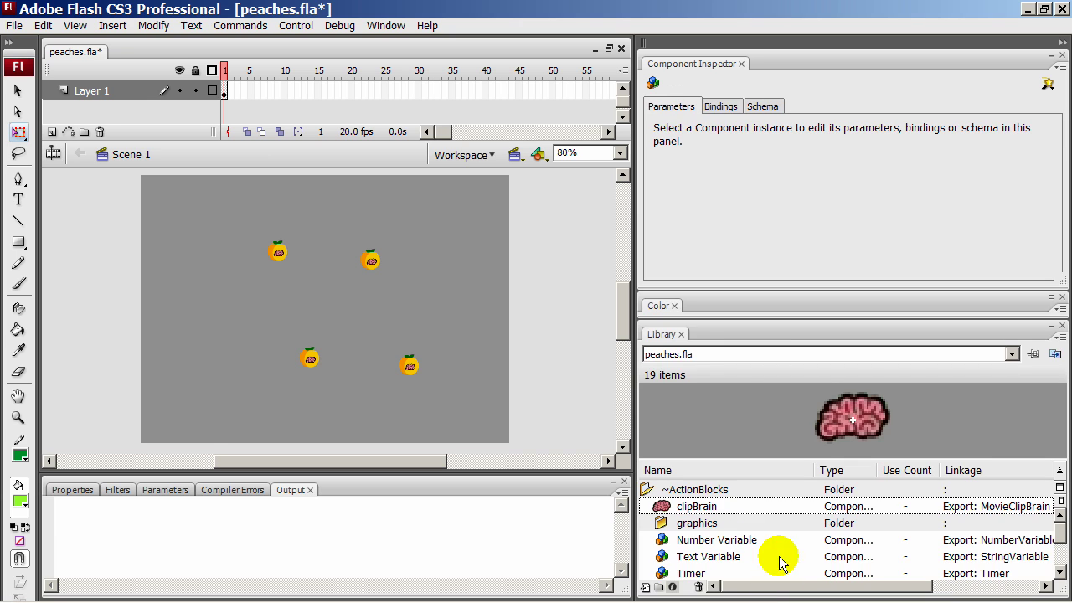
click(663, 543)
drag(309, 234, 233, 199)
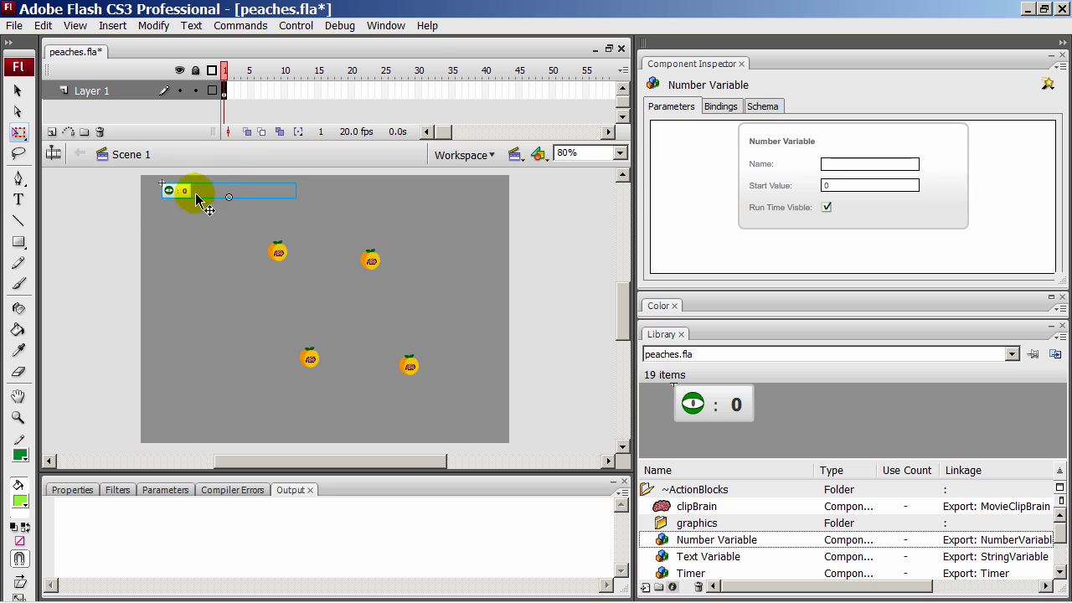
click(869, 165)
text(s)
key(Return)
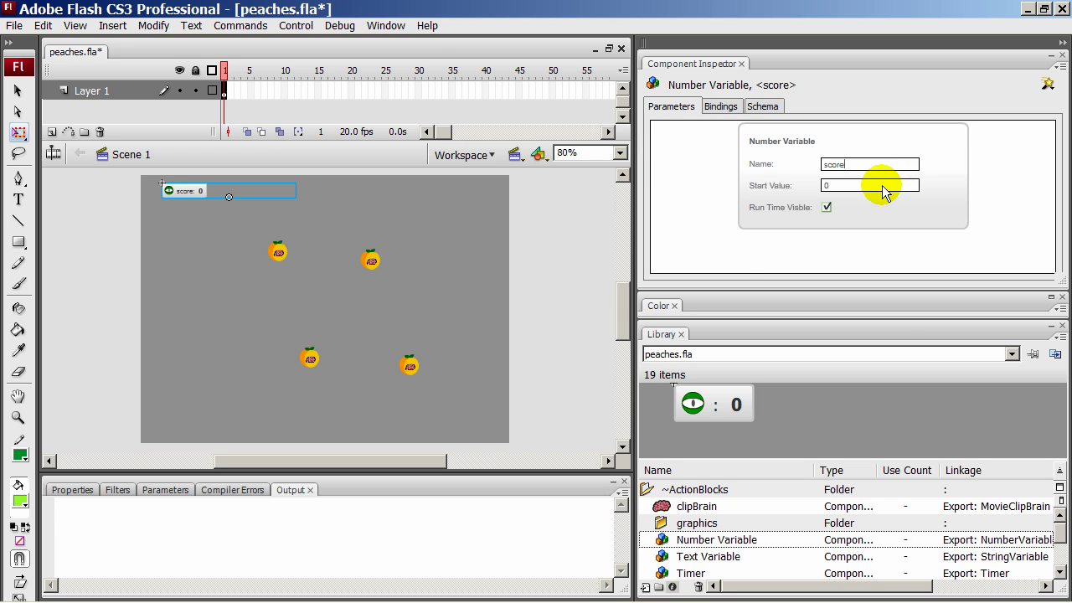
click(568, 241)
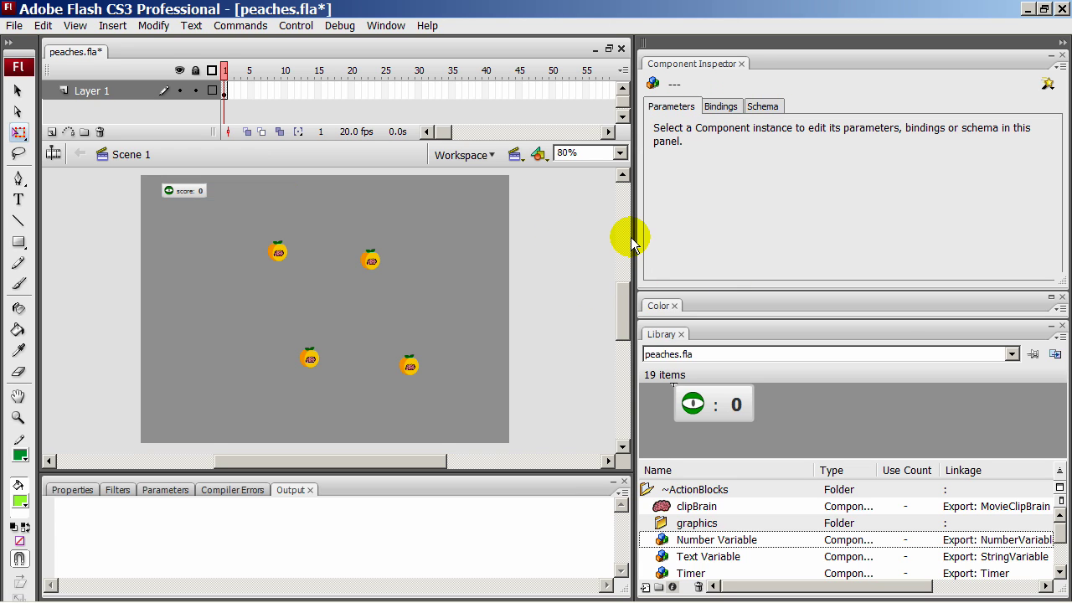
- Test the movie by picking off all the peaches and close the preview
key(ctrl+Return)
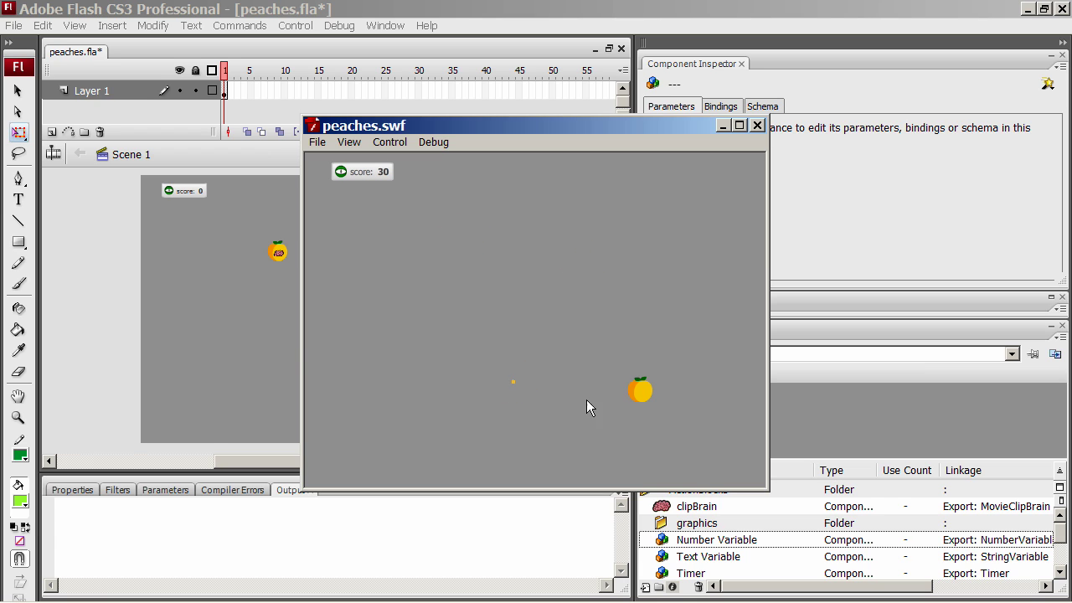
click(641, 390)
click(763, 131)
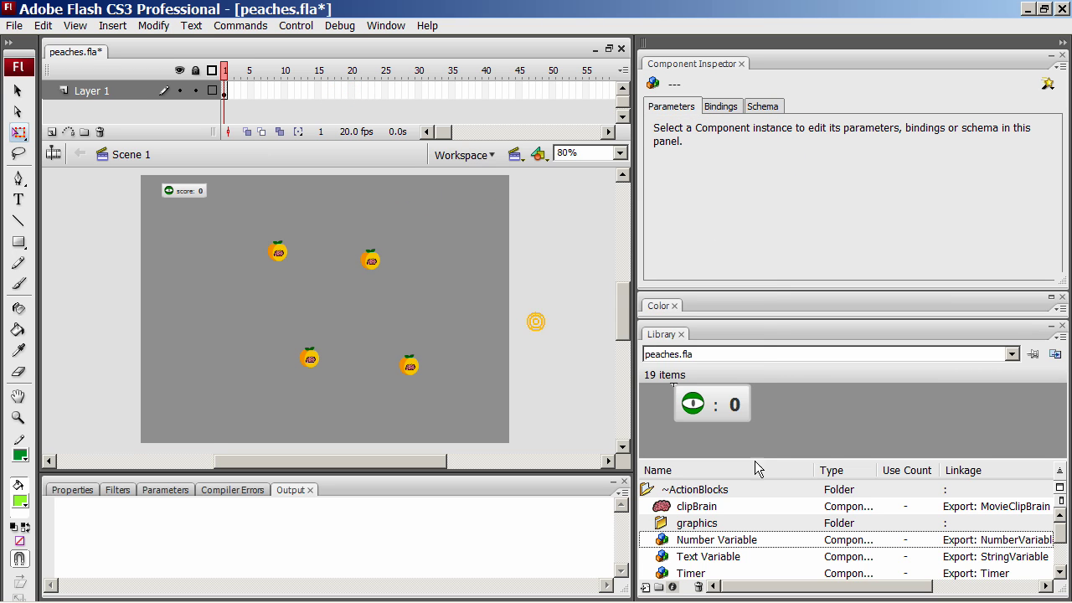
- Place a Timer component at the stage's lower left, name it nextPeach and give it a random interval
drag(663, 570, 201, 430)
click(866, 162)
text(ne)
click(877, 163)
text(xtPeach)
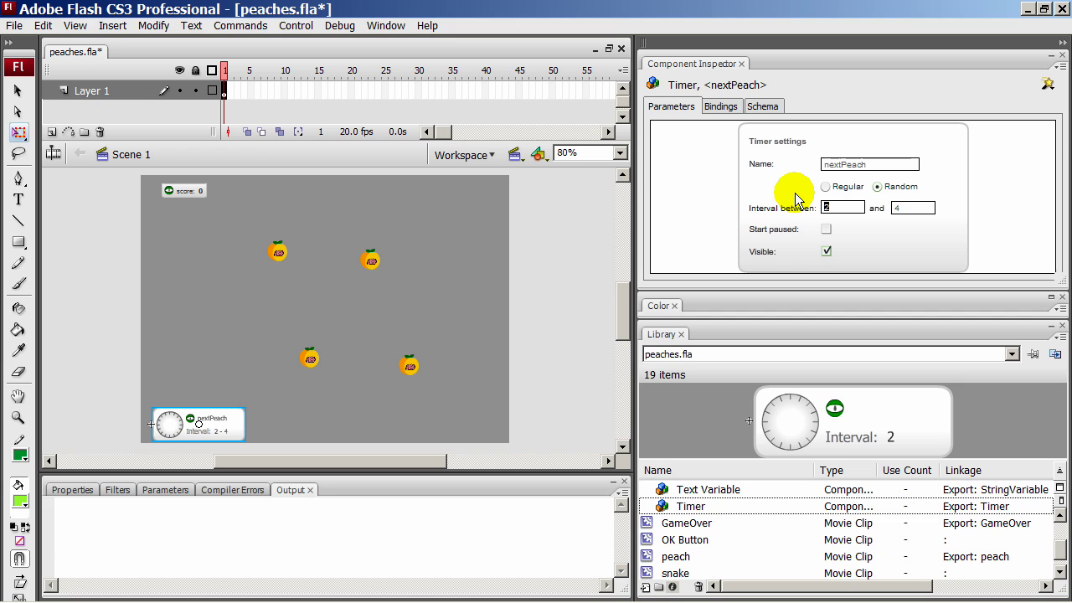
- Set the nextPeach timer's random interval to between 0.7 and 1.5
click(798, 162)
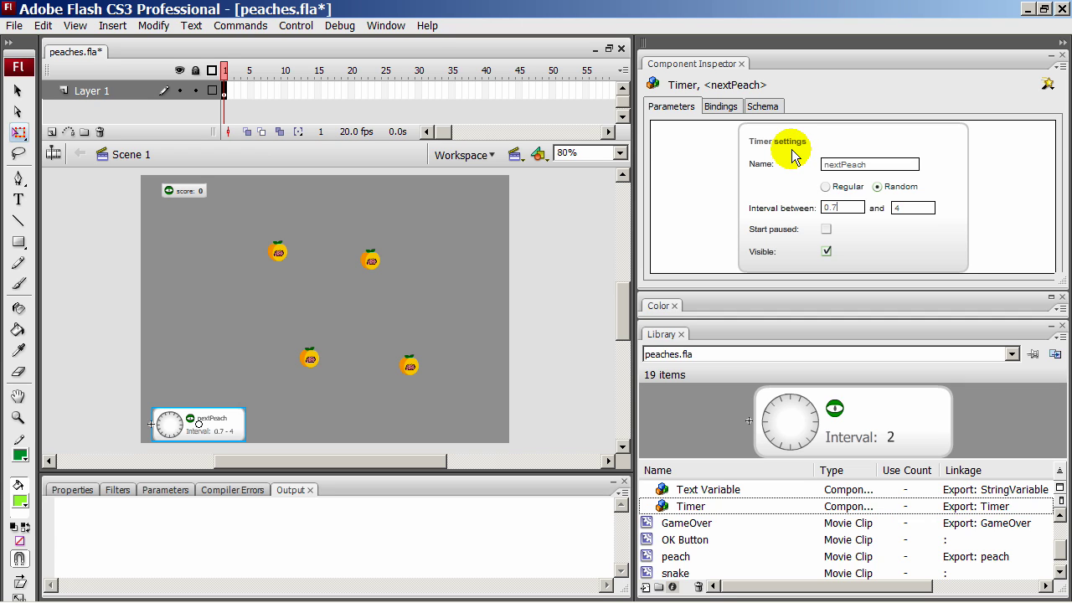
double_click(925, 208)
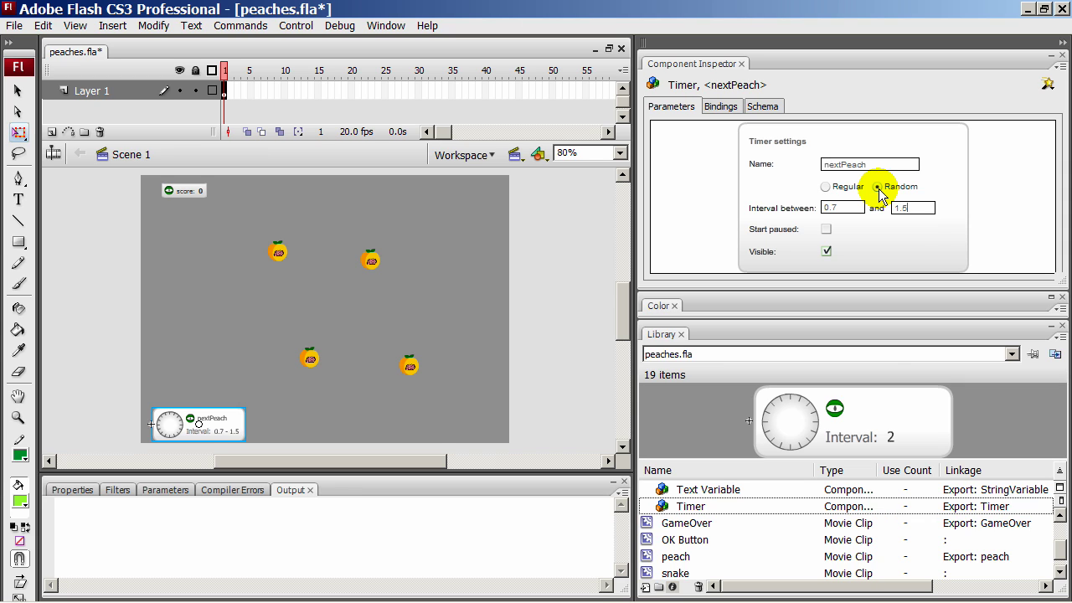
click(536, 326)
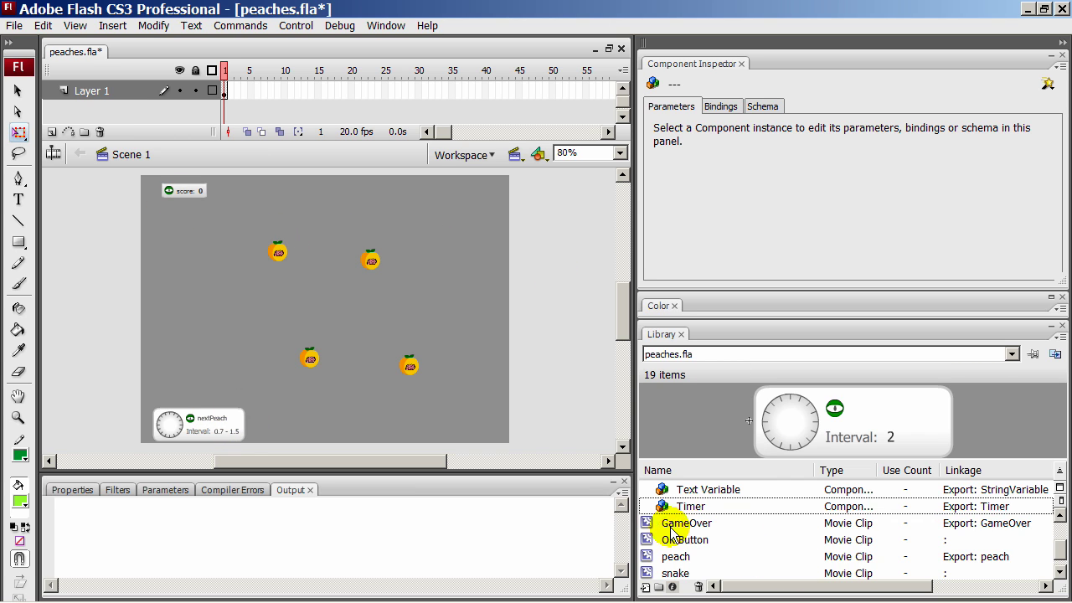
- Place a clipBrain component on the main stage at its upper right corner
drag(1058, 554, 1058, 521)
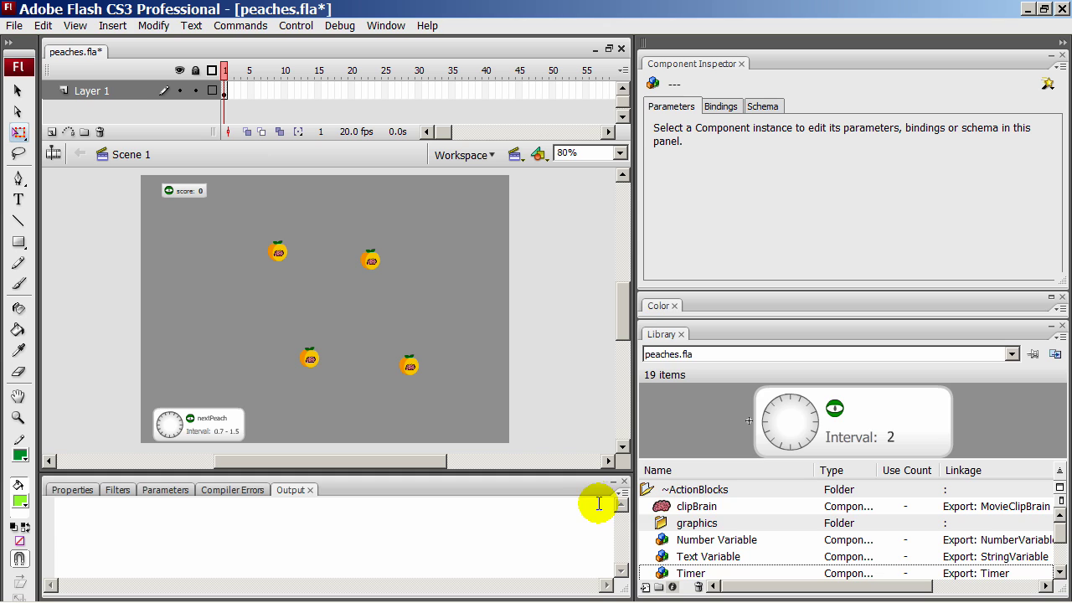
drag(662, 506, 524, 223)
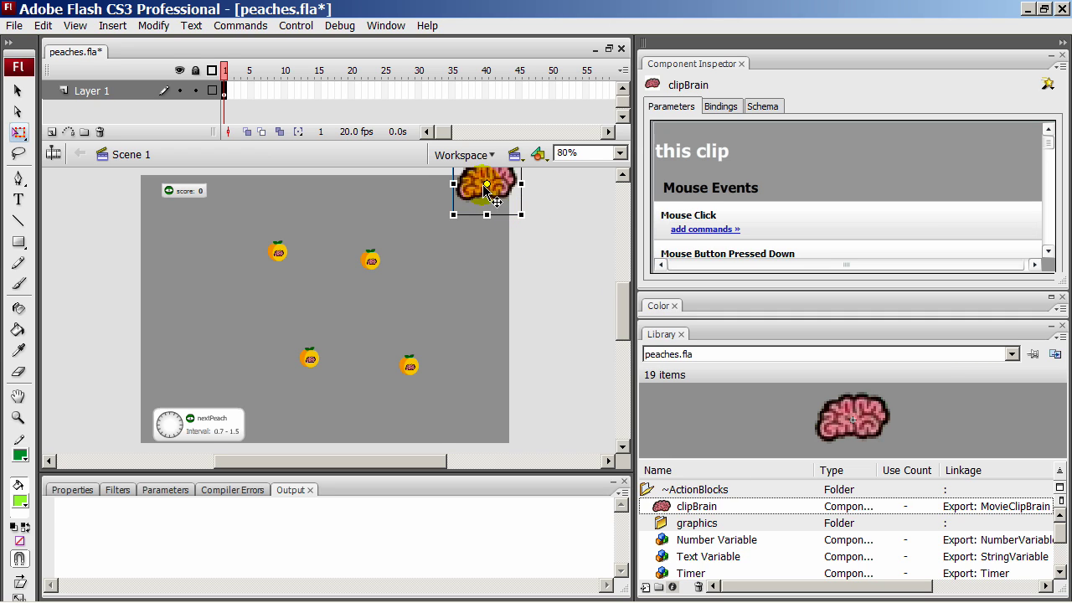
drag(505, 191, 515, 196)
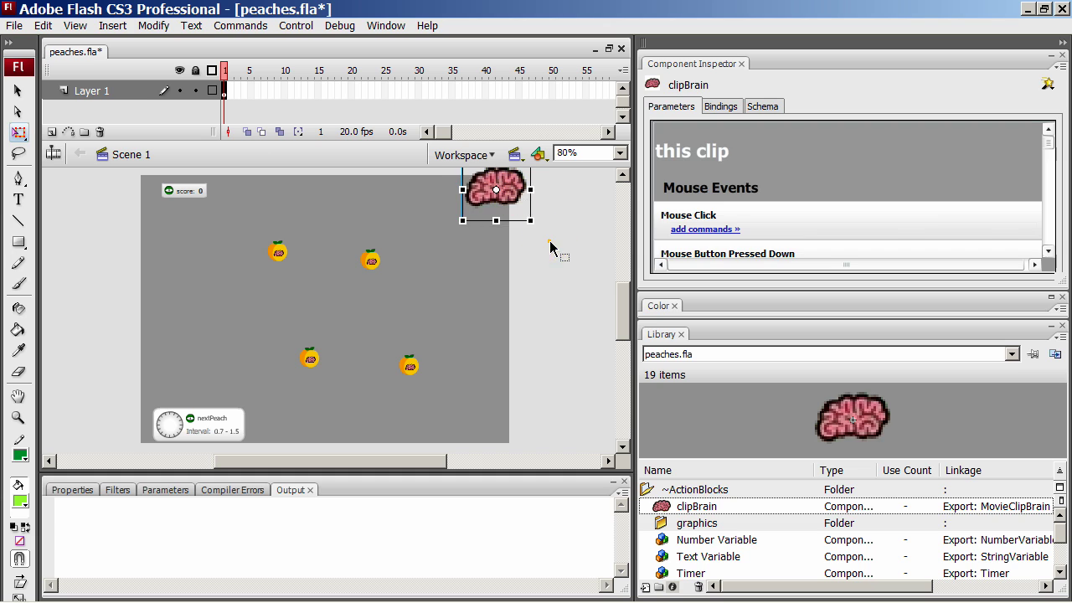
click(555, 249)
- Give the stage's clipBrain a timer event handler with nextPeach as its timer target
click(502, 188)
drag(1049, 149, 1047, 225)
click(814, 196)
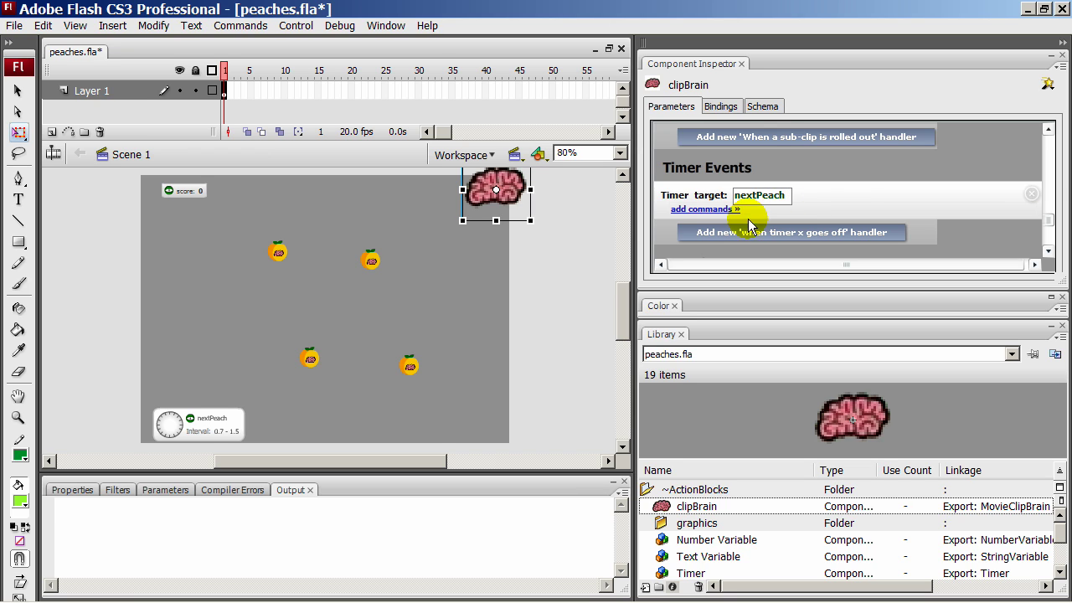
- Add a command to the nextPeach handler that creates a new sub-clip from the library symbol with linkage name peach
click(702, 209)
click(700, 150)
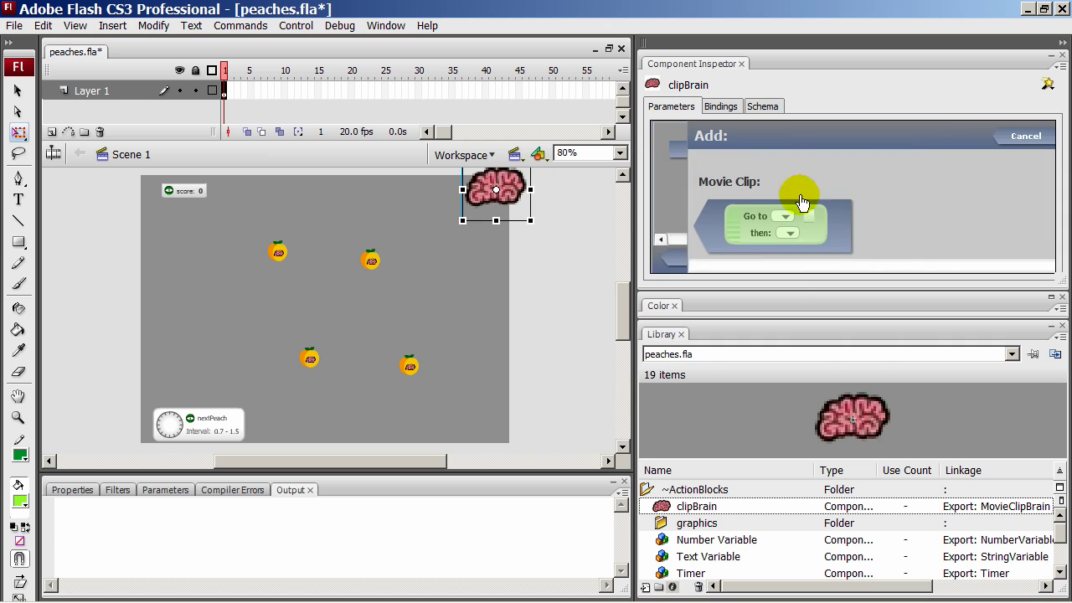
scroll(1048, 171, down, 5)
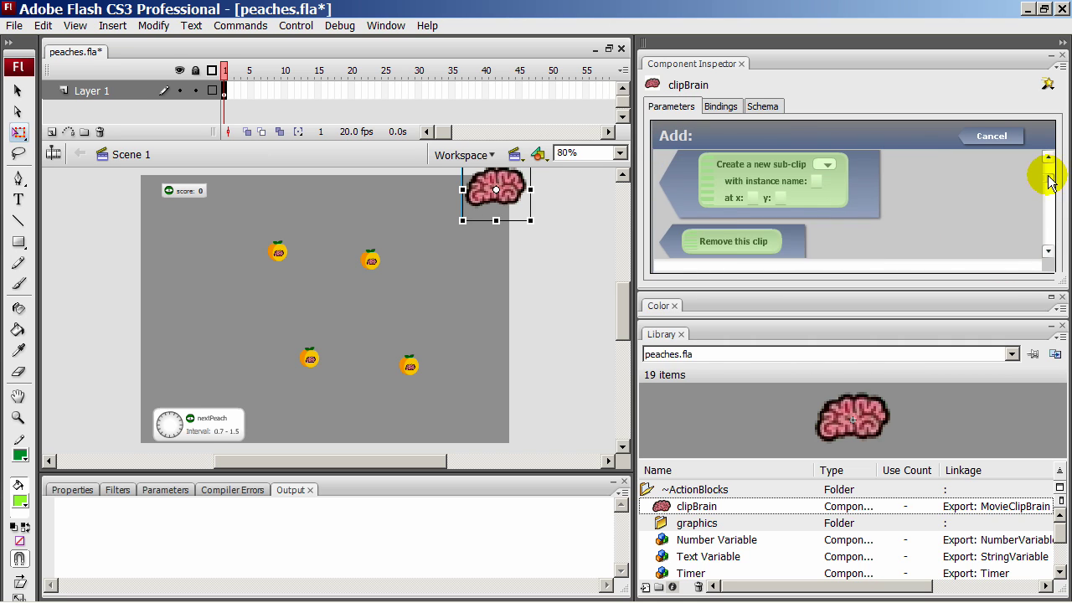
click(737, 183)
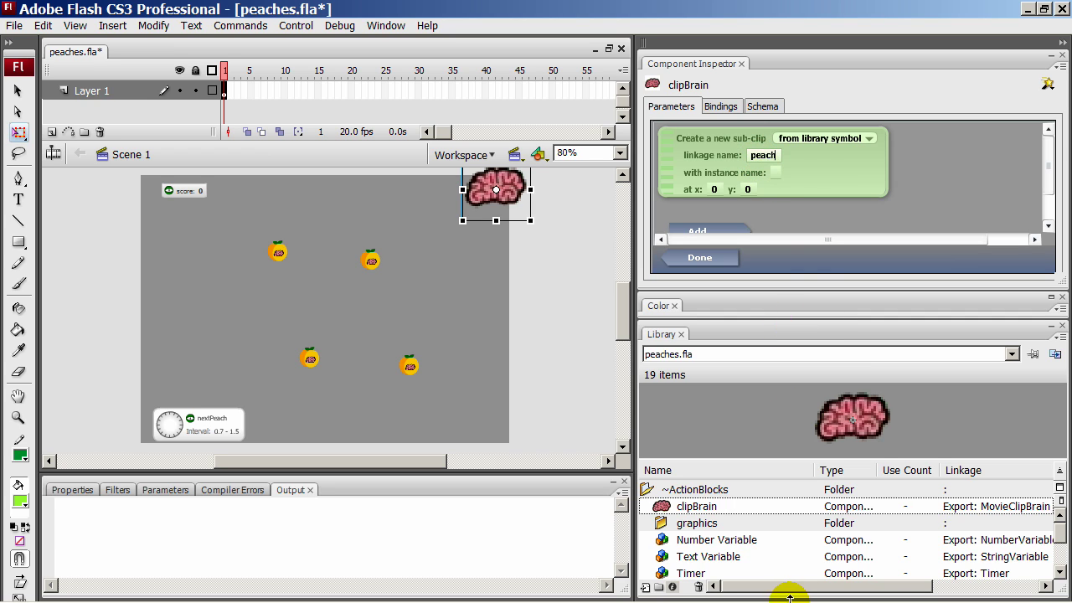
drag(1060, 536, 1064, 559)
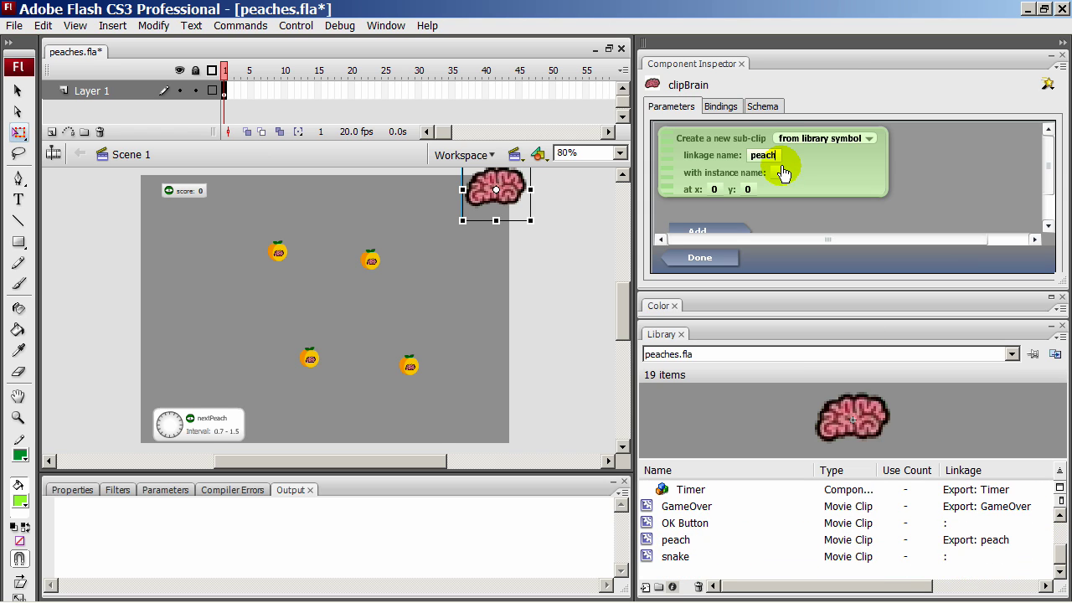
- Set the new sub-clip's position to x random(50,500) and y random(50,350), and finish editing the commands
click(717, 188)
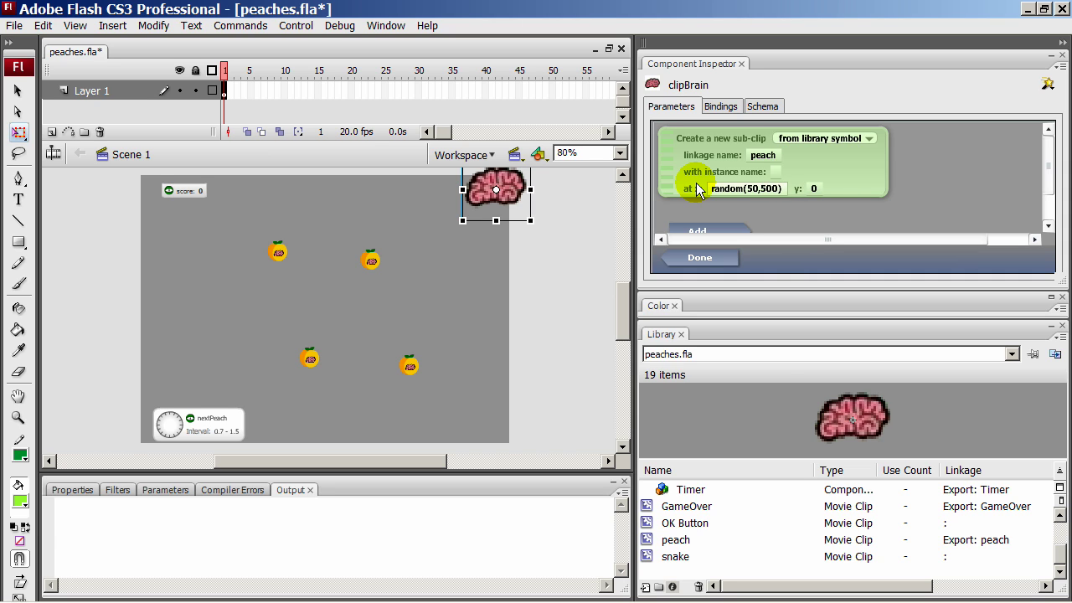
click(816, 188)
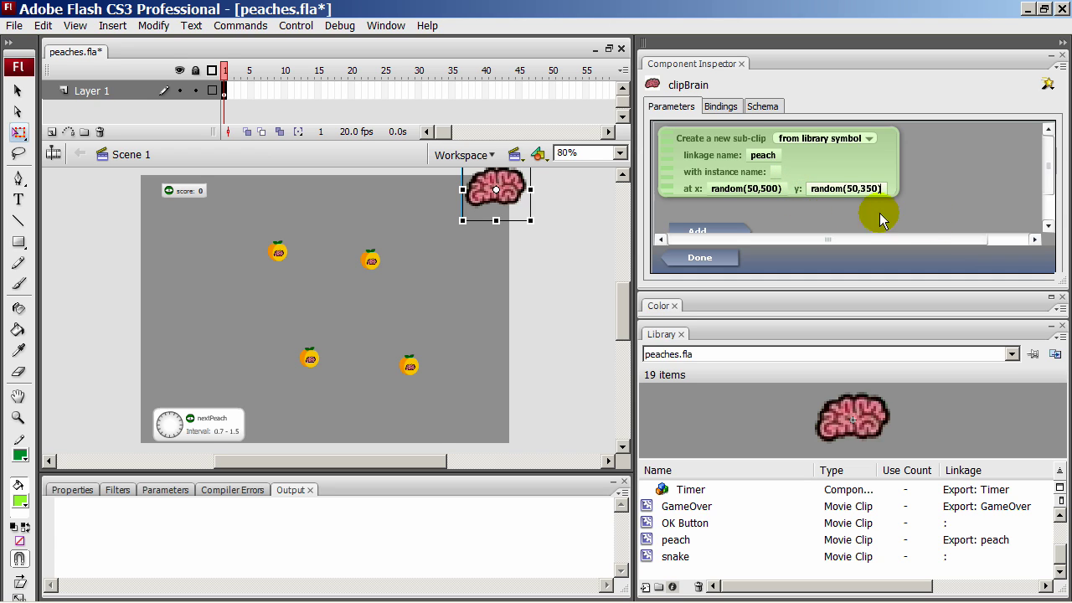
mouse_move(1053, 179)
mouse_down()
mouse_move(1053, 193)
mouse_move(1054, 182)
mouse_up()
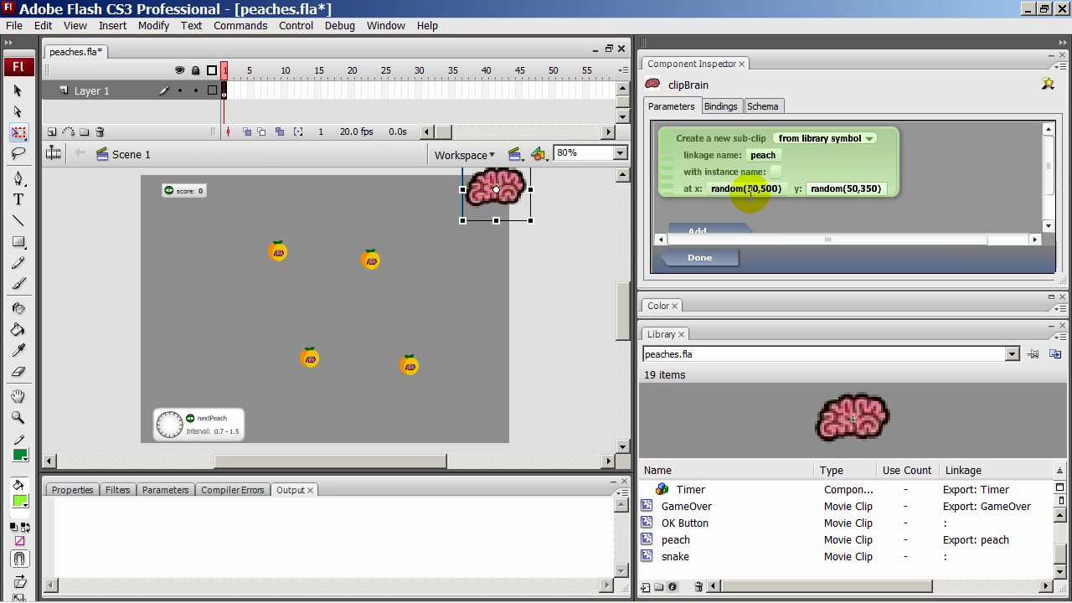
click(723, 259)
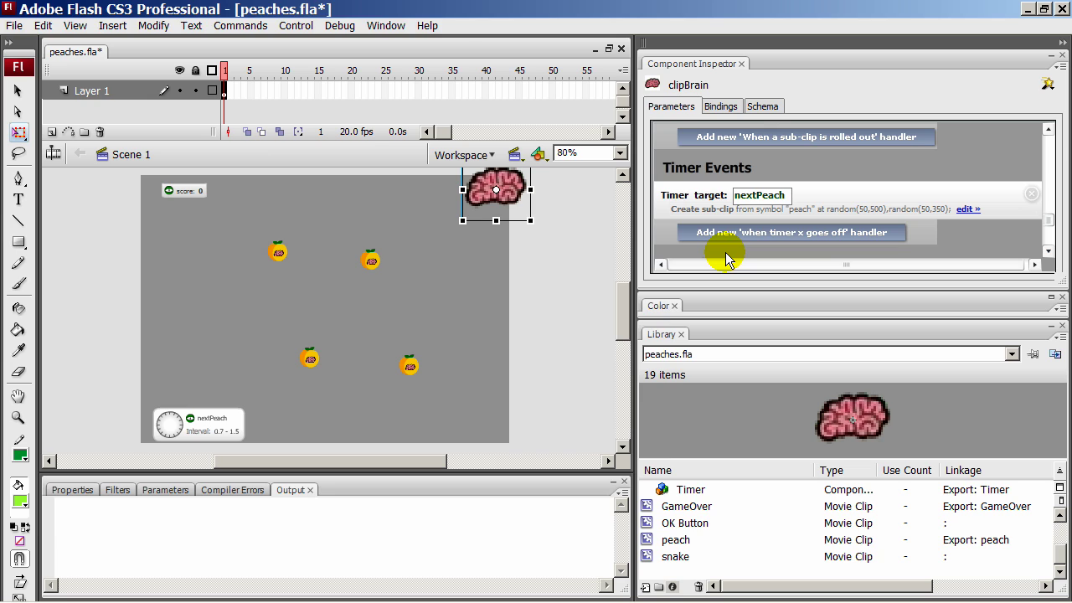
- Test the movie by picking several of the peaches as new ones are created, and close the preview
key(ctrl+Return)
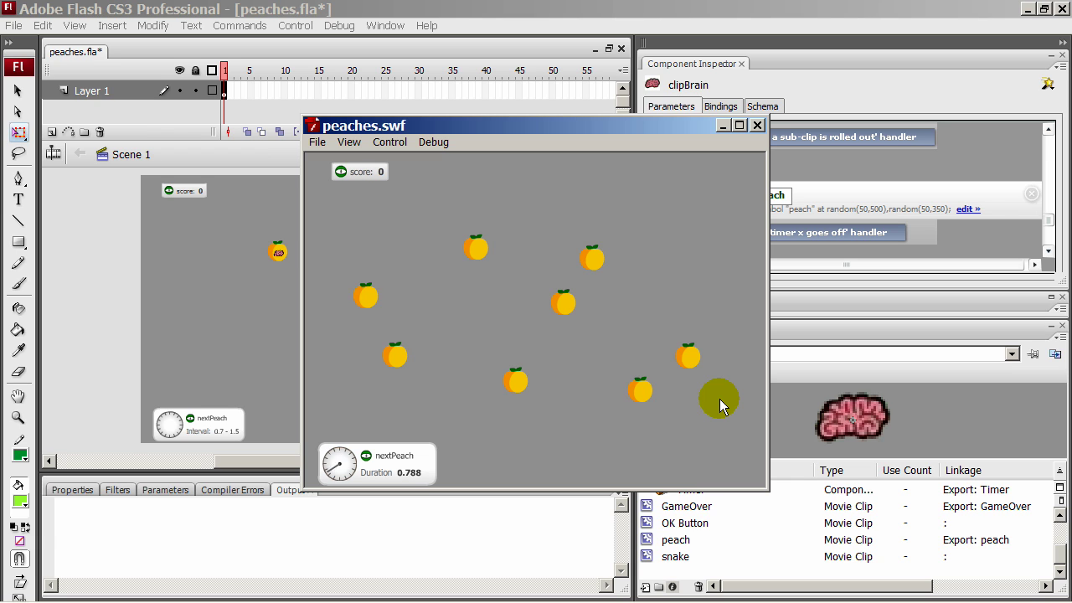
click(688, 358)
click(639, 390)
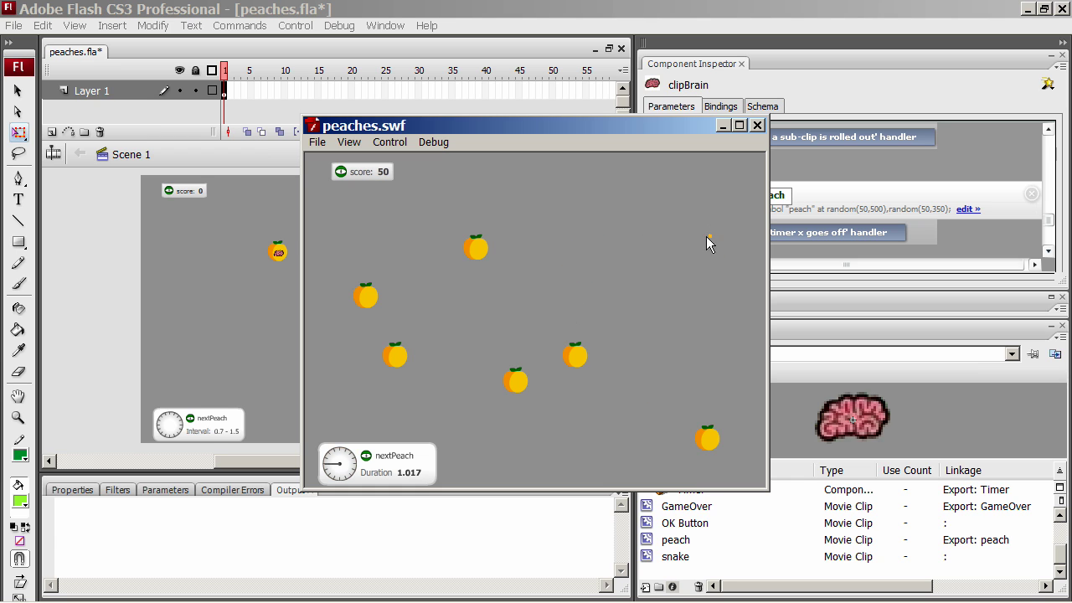
click(512, 382)
click(567, 396)
click(700, 311)
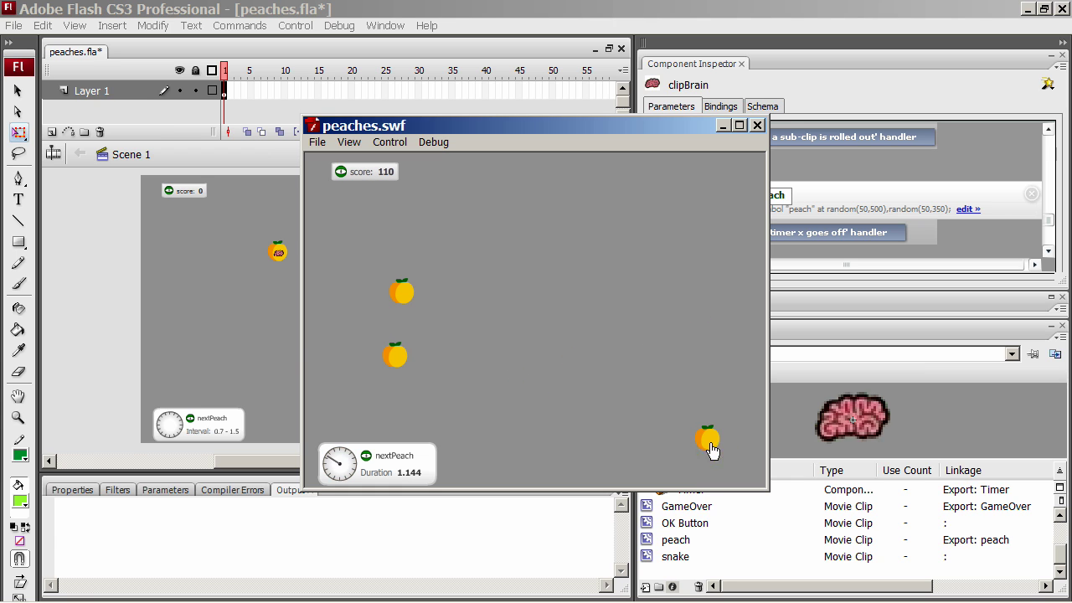
click(708, 439)
click(397, 359)
click(562, 204)
click(737, 141)
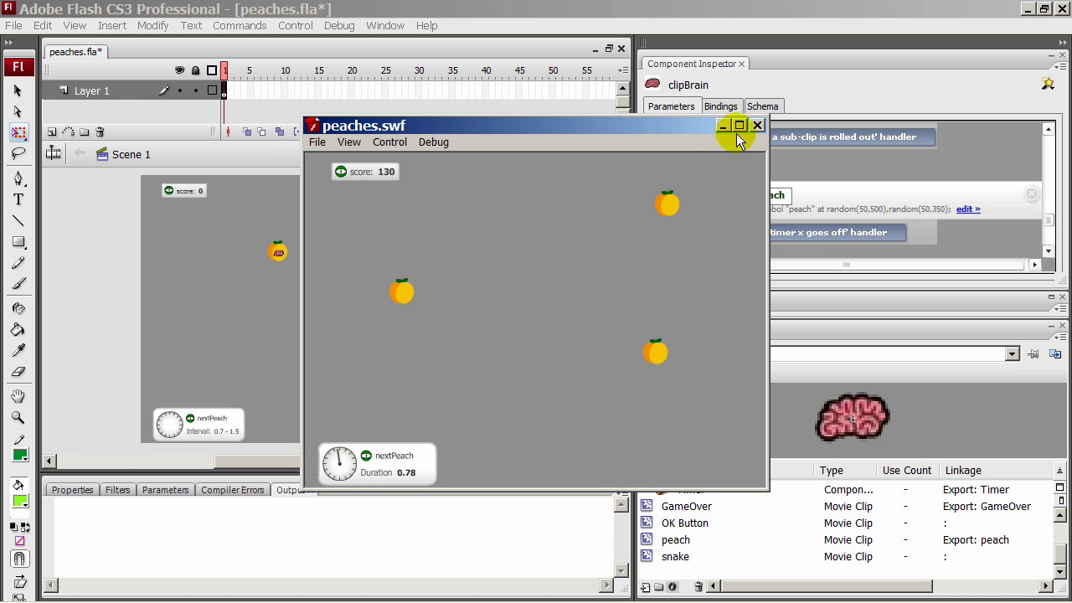
click(757, 124)
- Place a Number Variable component just below the score variable on the stage and name it peachCount
click(536, 324)
drag(623, 297, 569, 304)
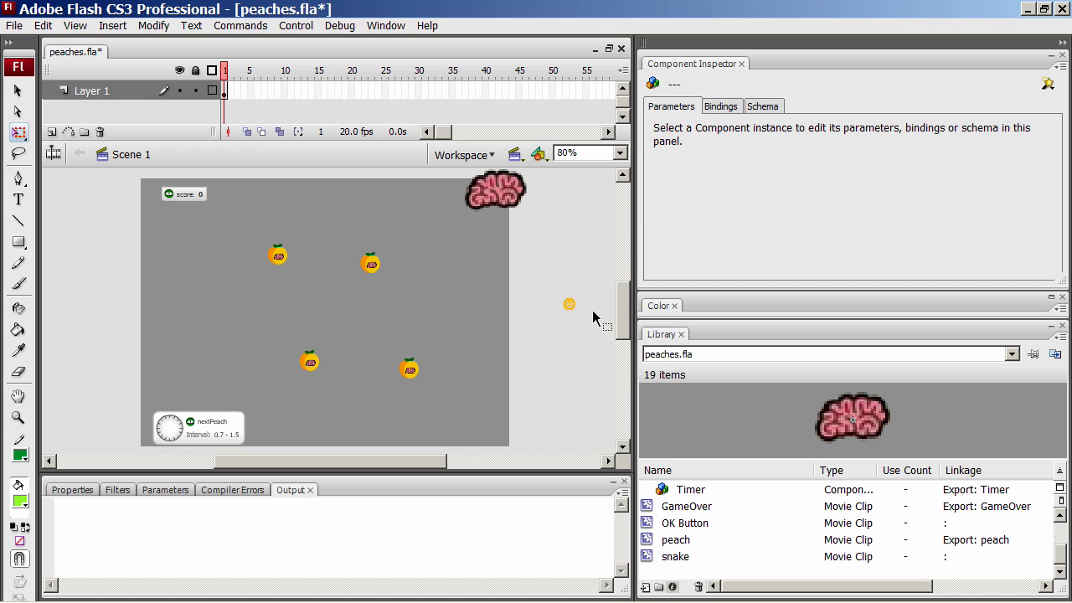
click(1061, 550)
drag(1062, 546, 1060, 531)
drag(664, 532, 227, 220)
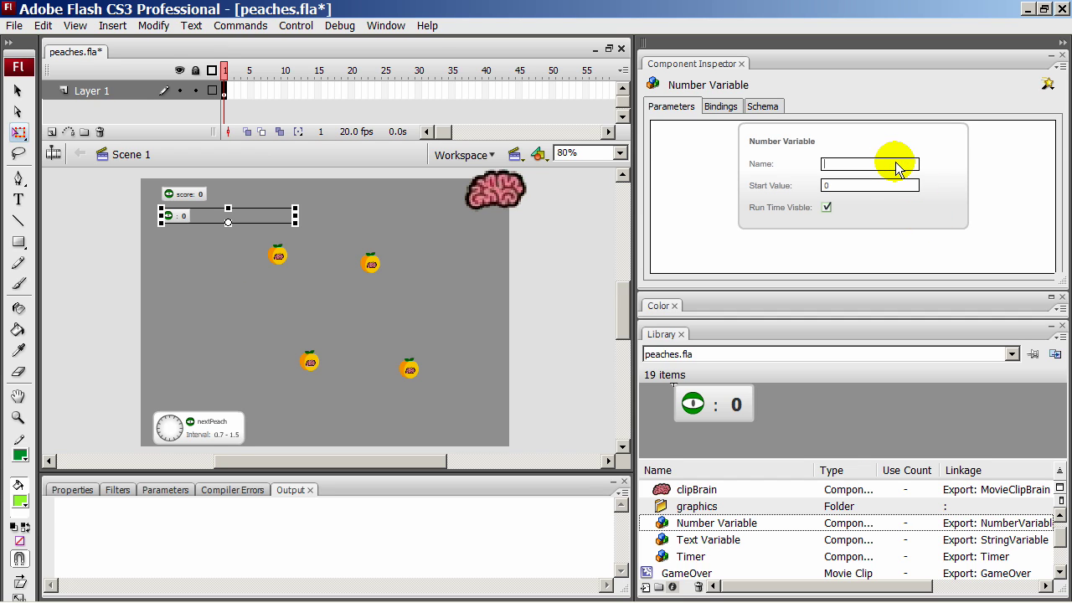
text(peachCount)
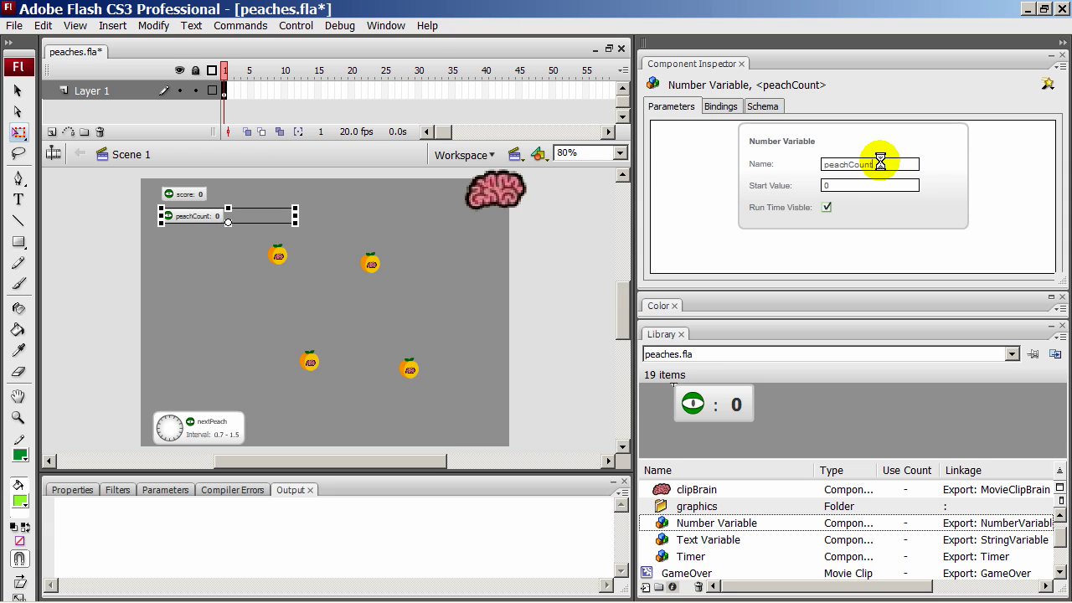
- Set the peachCount variable's start value to 4
double_click(877, 162)
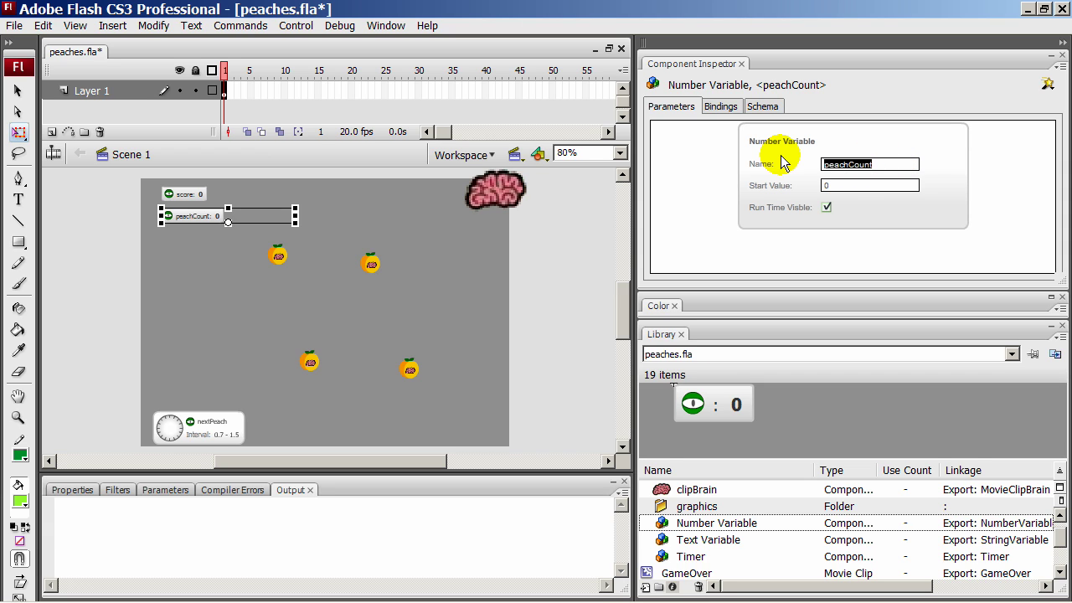
key(Tab)
text(4)
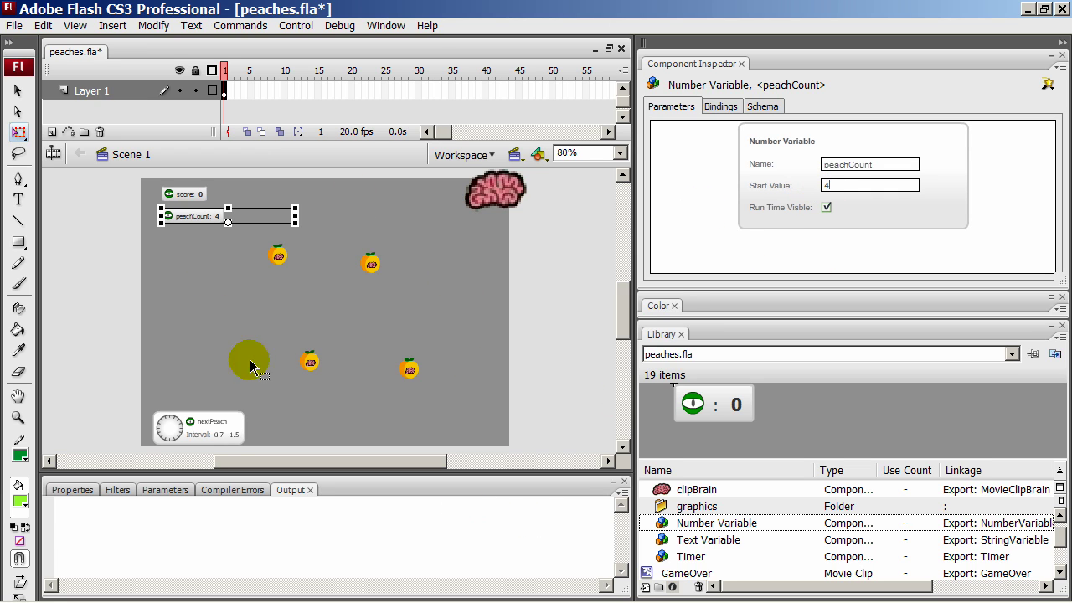
click(552, 305)
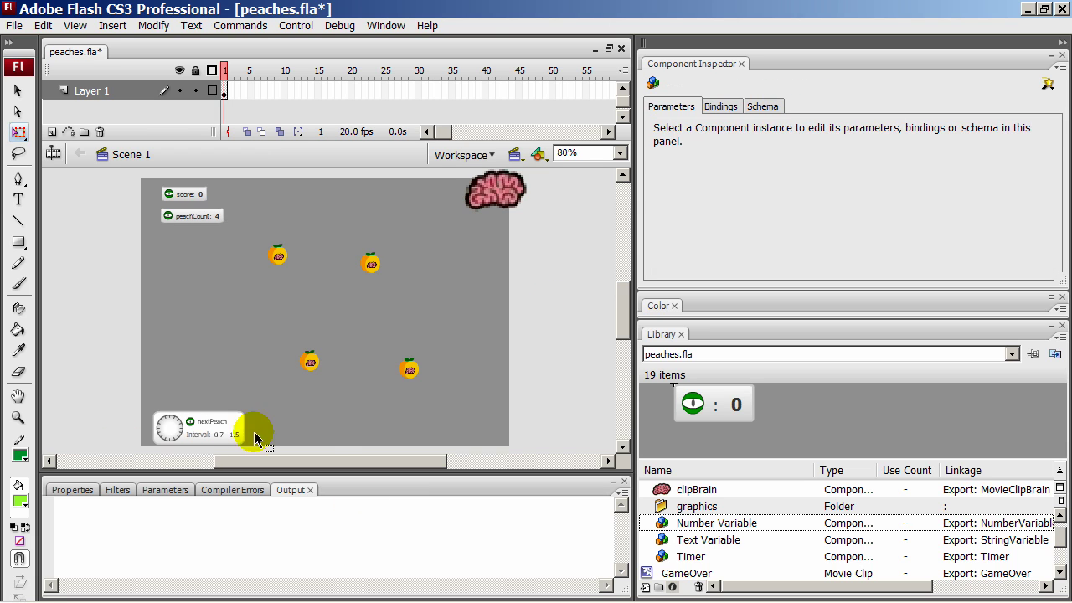
- Reopen the nextPeach timer commands of the stage's clipBrain and add an Increase variable command after the sub-clip creation
click(501, 192)
drag(1046, 131, 1053, 241)
click(967, 126)
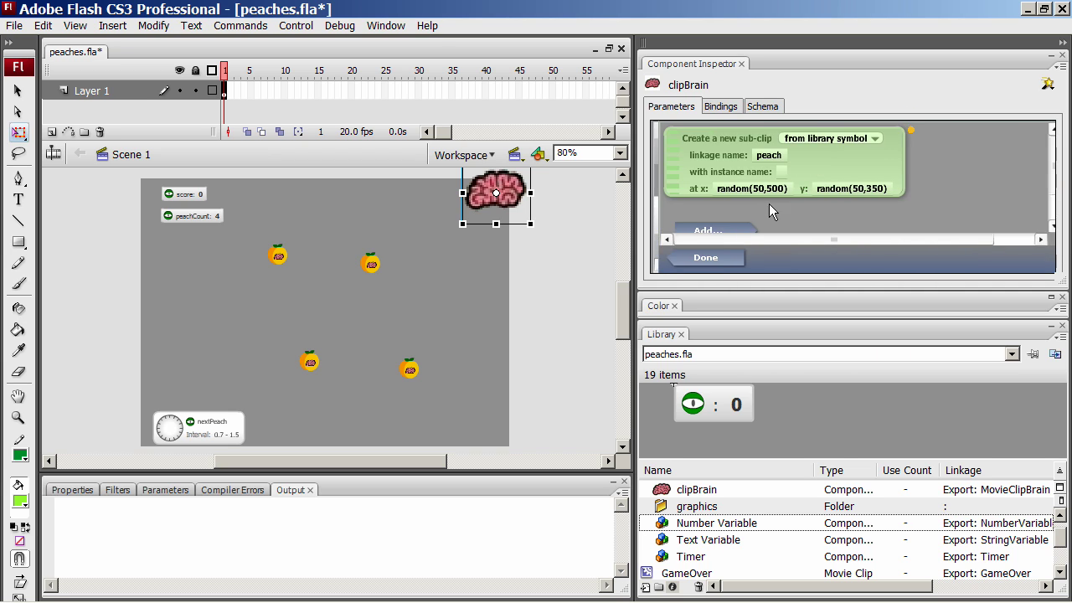
click(693, 231)
drag(1048, 168, 977, 208)
click(724, 214)
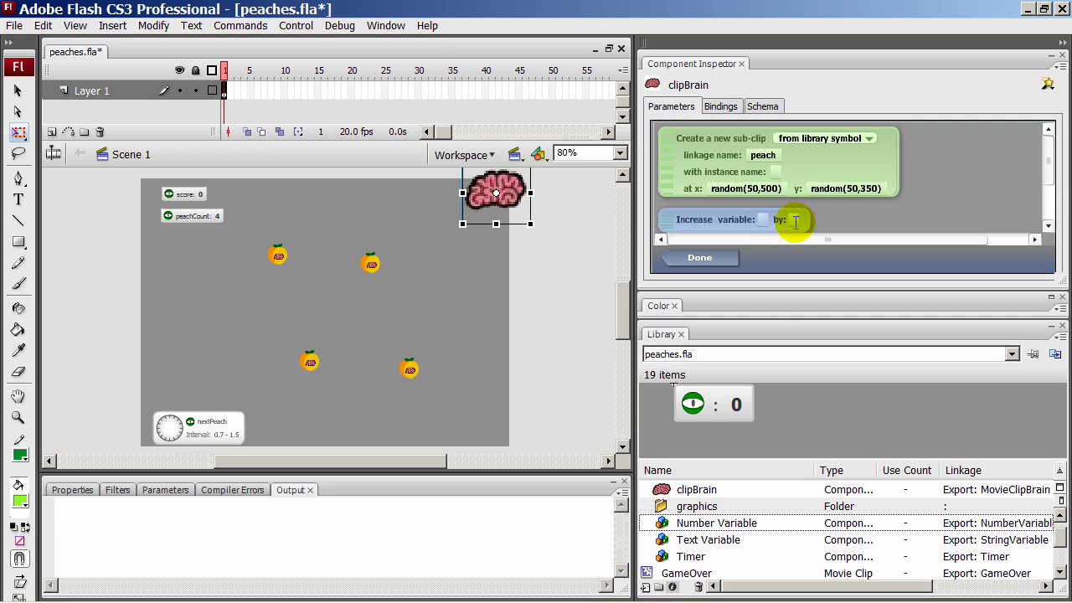
- Make the new command increase peachCount by 1 and finish editing the timer commands
click(763, 220)
text(peachCount)
click(845, 220)
text(1)
click(700, 258)
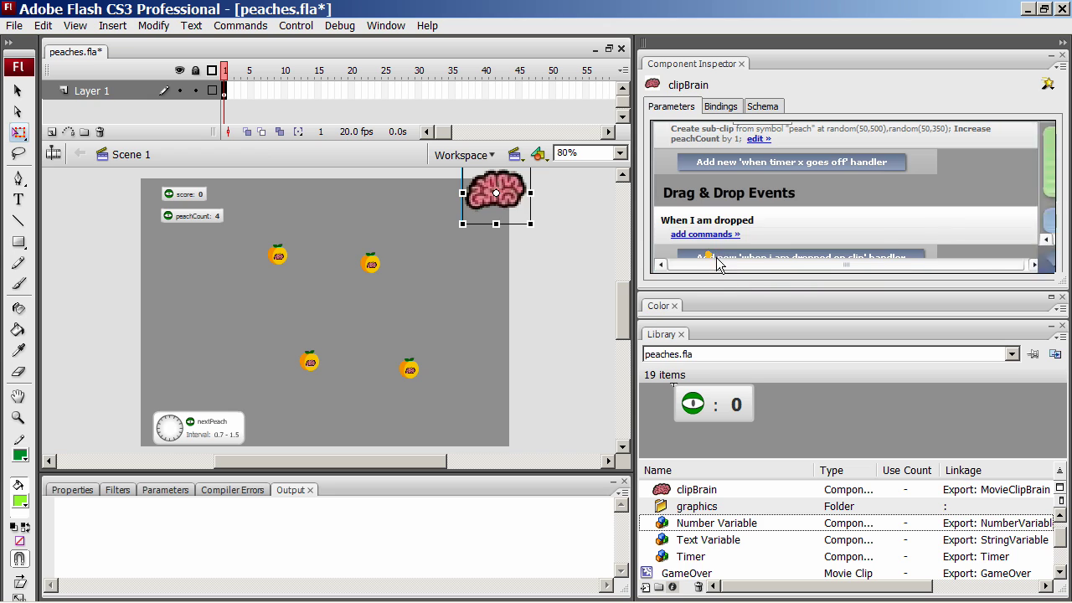
- Edit the peach symbol and add a Decrease variable command to its clipBrain's Mouse Click event
double_click(409, 371)
click(410, 373)
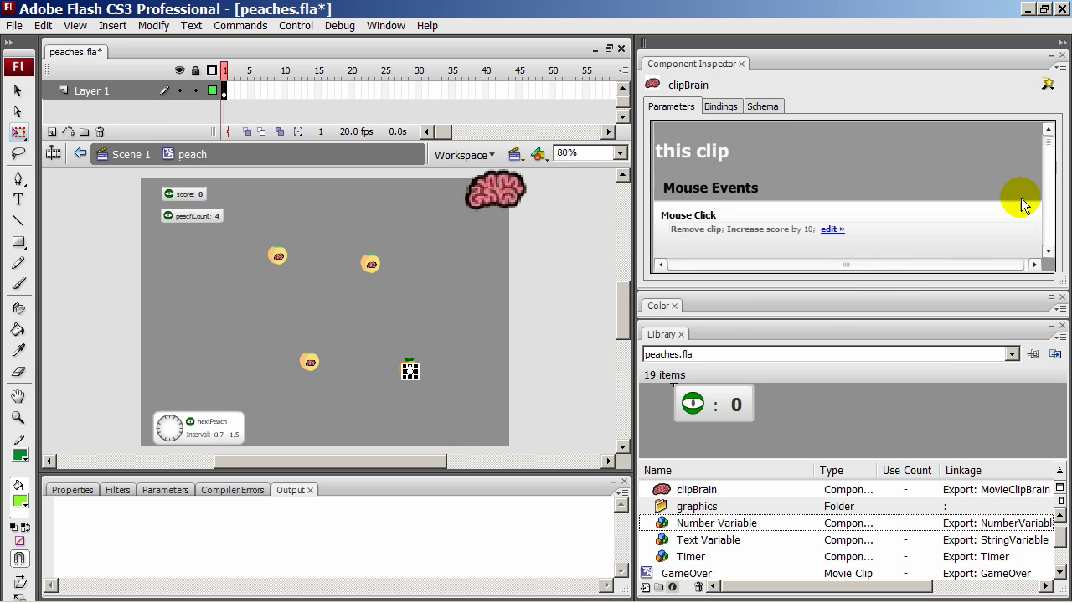
drag(1045, 137, 1000, 227)
click(831, 170)
click(758, 219)
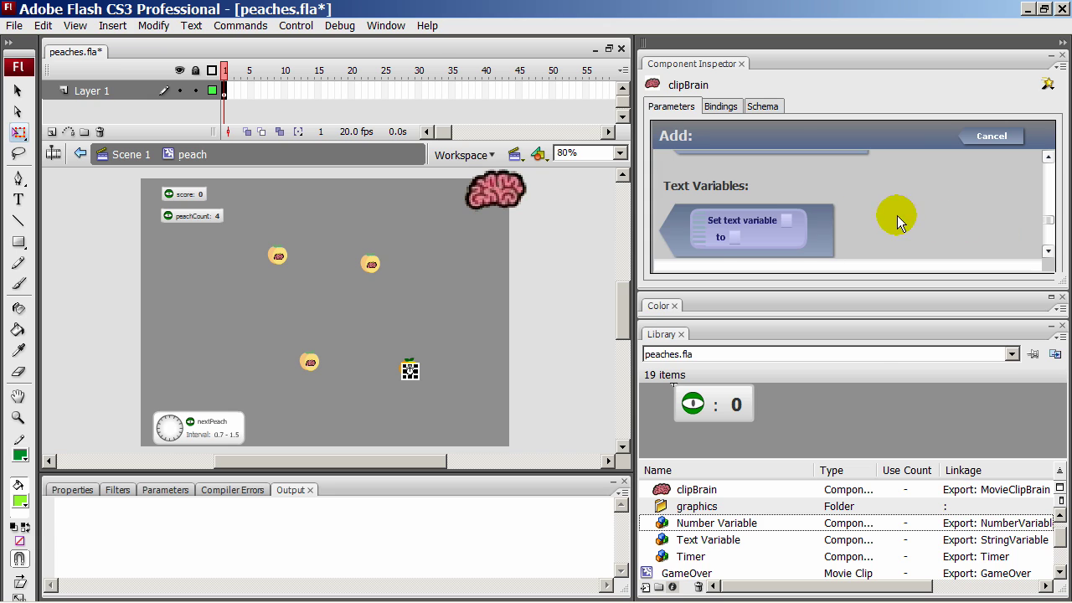
scroll(897, 220, up, 1)
click(711, 167)
- Make the new Mouse Click command decrease peachCount by 1 and finish editing the peach's commands
click(765, 199)
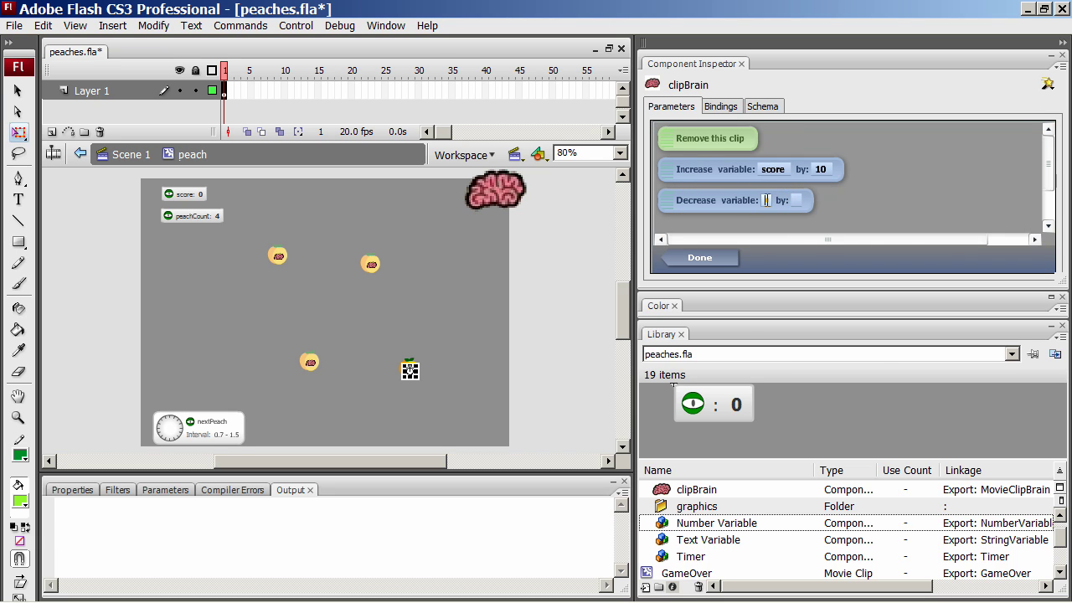
text(peachCount)
click(842, 204)
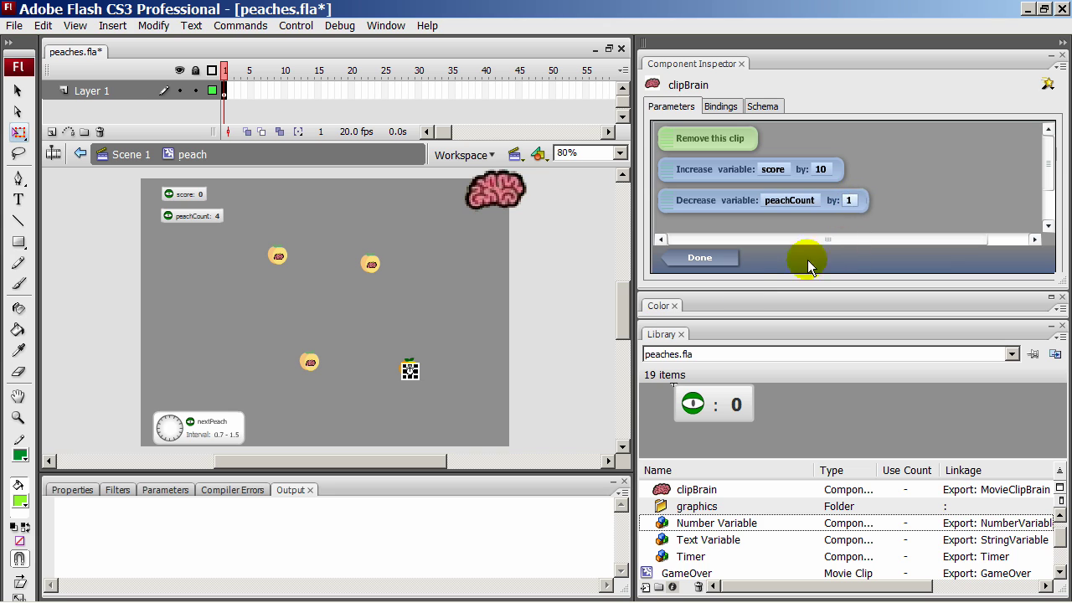
click(700, 262)
click(534, 291)
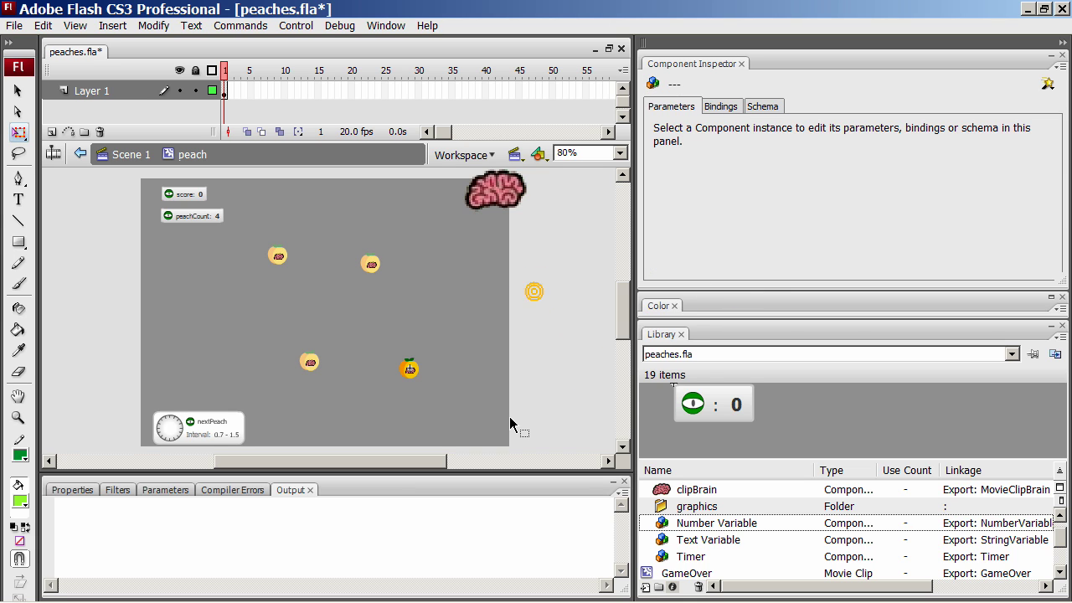
- Test the movie, pick peaches to check the score and peachCount variables, and close the preview
key(ctrl+Return)
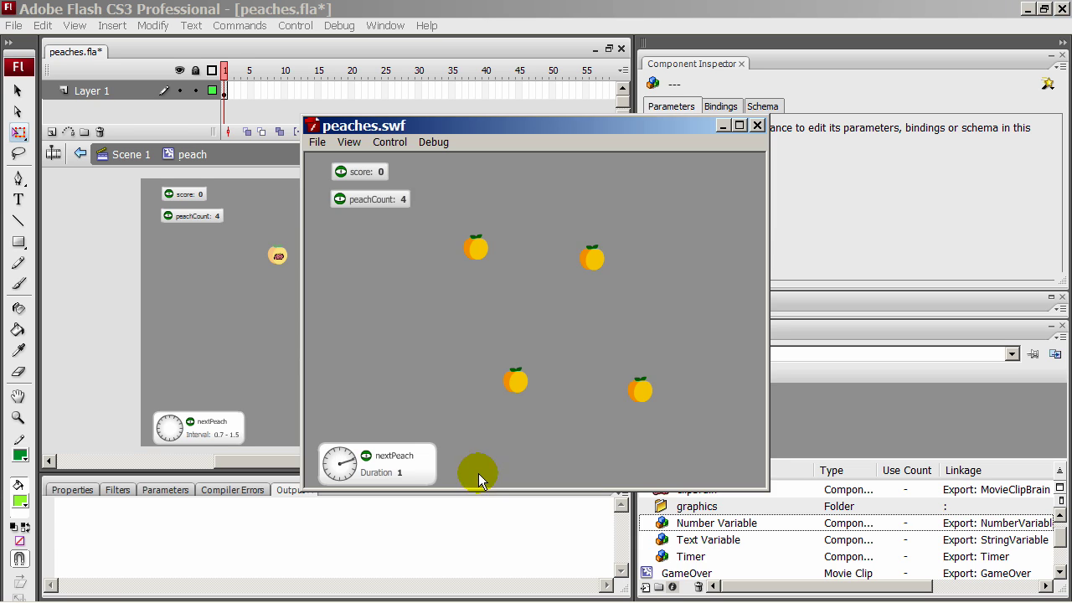
click(519, 387)
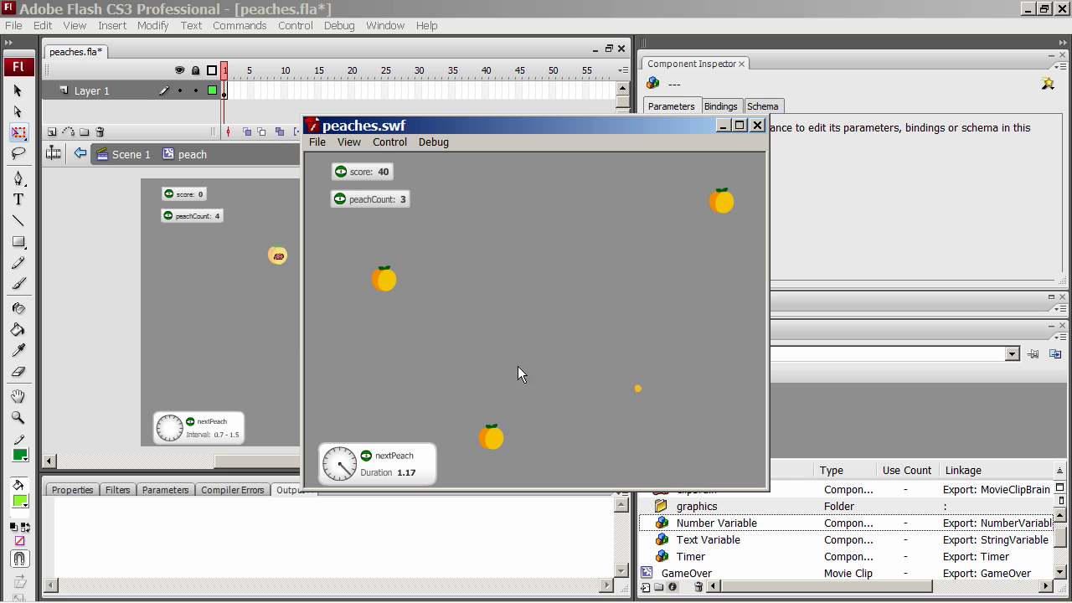
click(756, 124)
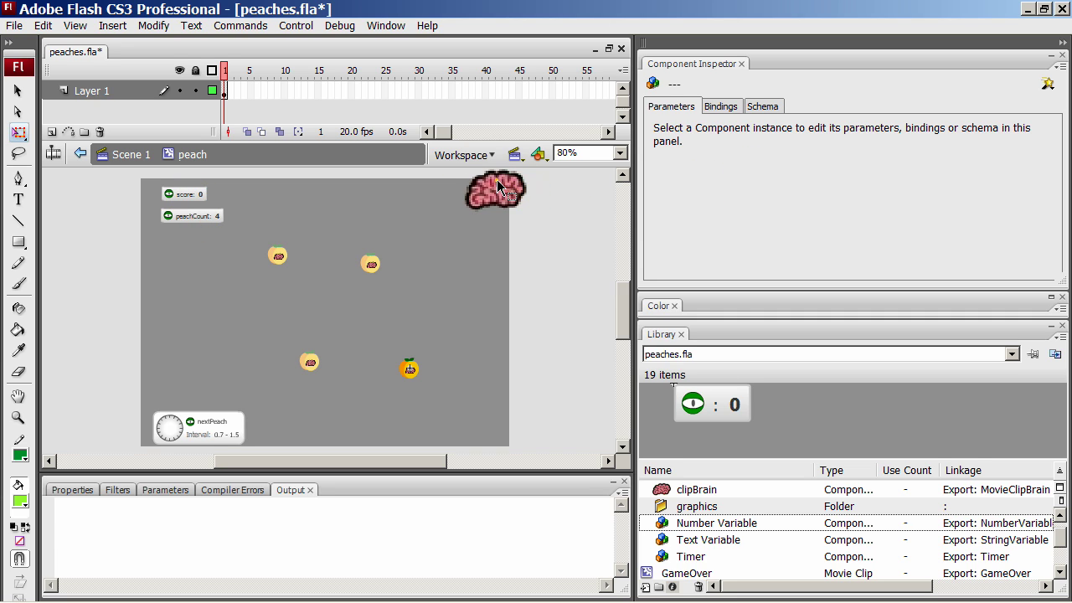
- Return to Scene 1 and add a Number Variable Change handler for peachCount to the stage's clipBrain
click(126, 155)
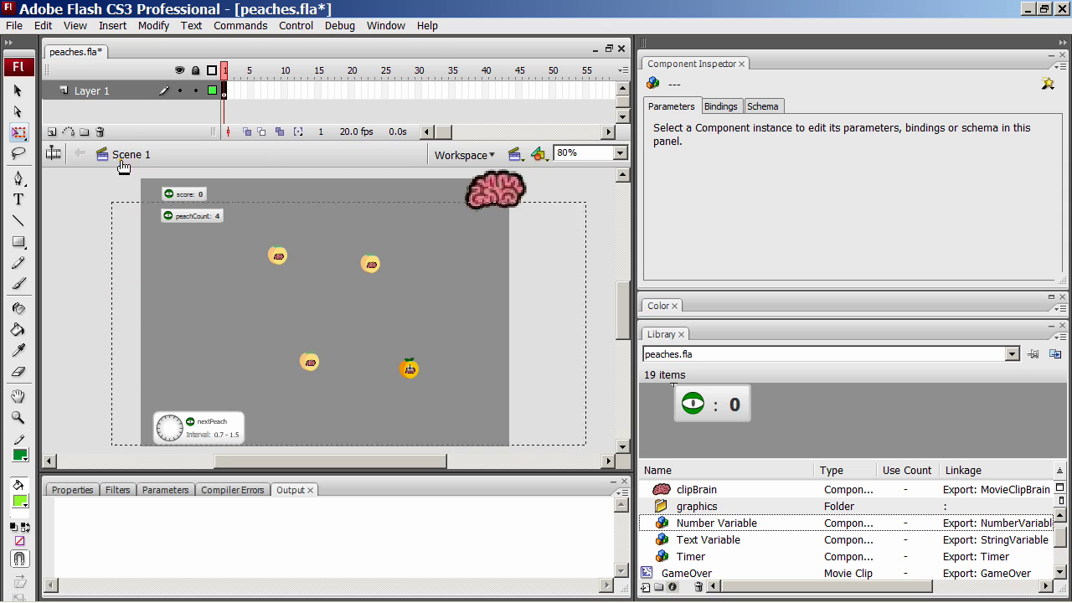
click(507, 200)
drag(1046, 137, 1044, 197)
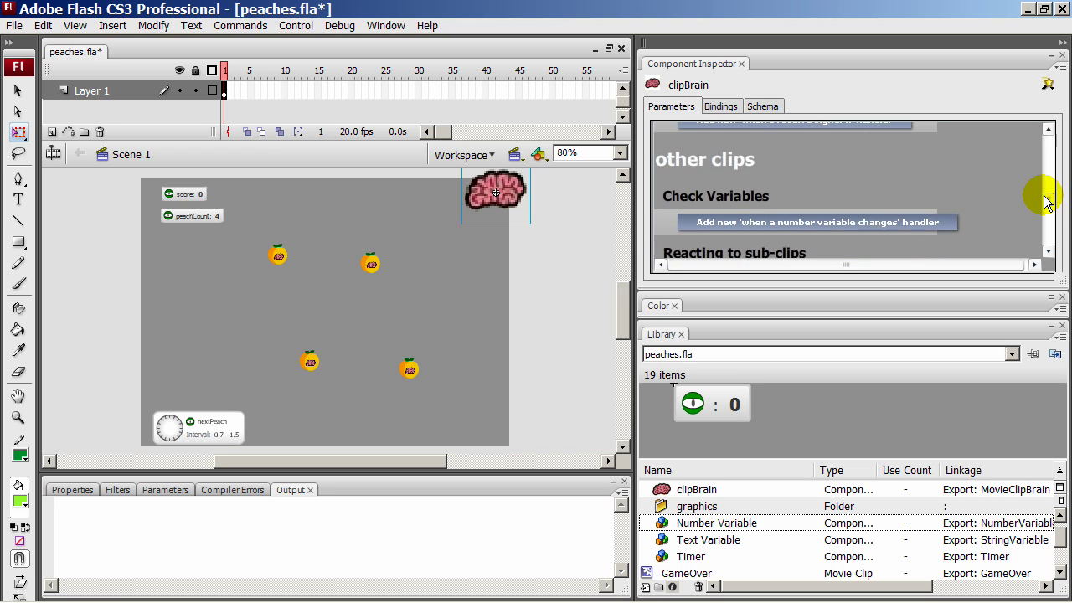
click(771, 187)
click(853, 188)
click(856, 192)
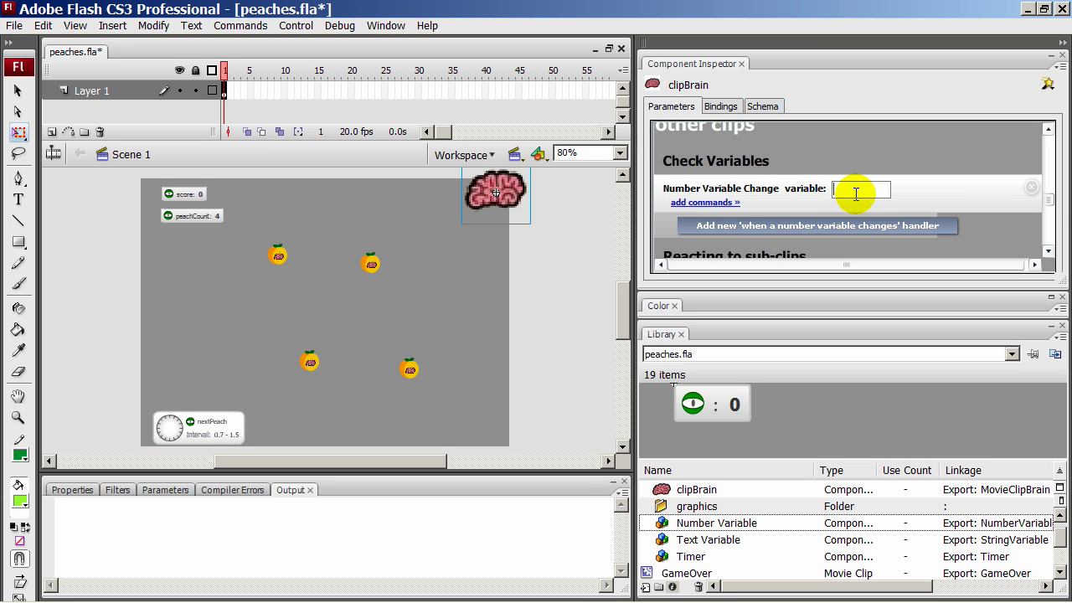
text(peachCount)
- Add a Send signal command to the peachCount change handler that sends GameOver to all clips, and finish editing
click(708, 202)
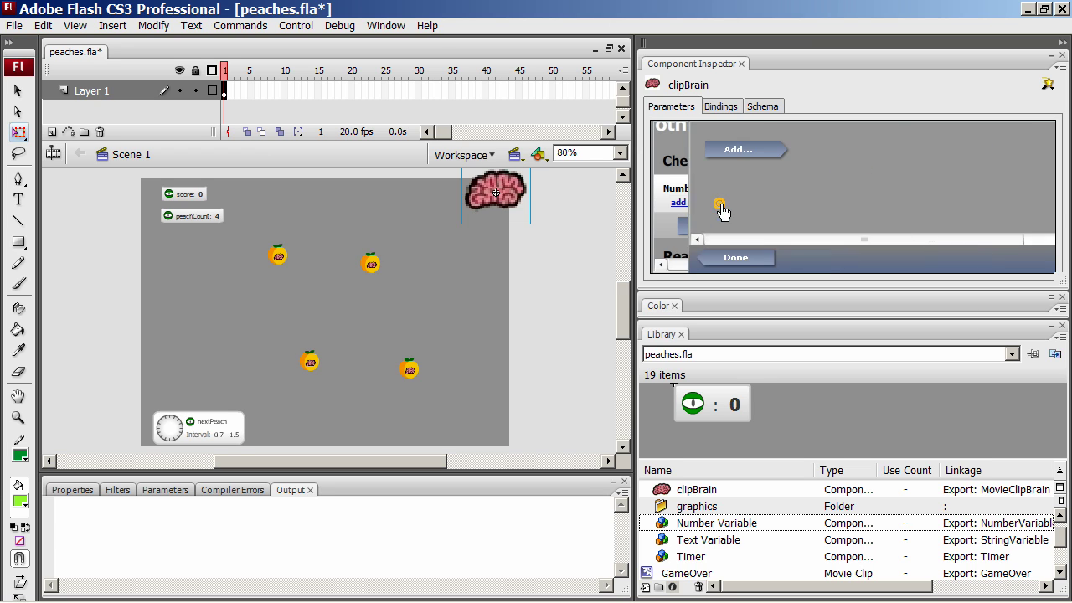
click(715, 151)
mouse_move(1048, 168)
mouse_down()
mouse_move(1046, 183)
mouse_move(1046, 172)
mouse_up()
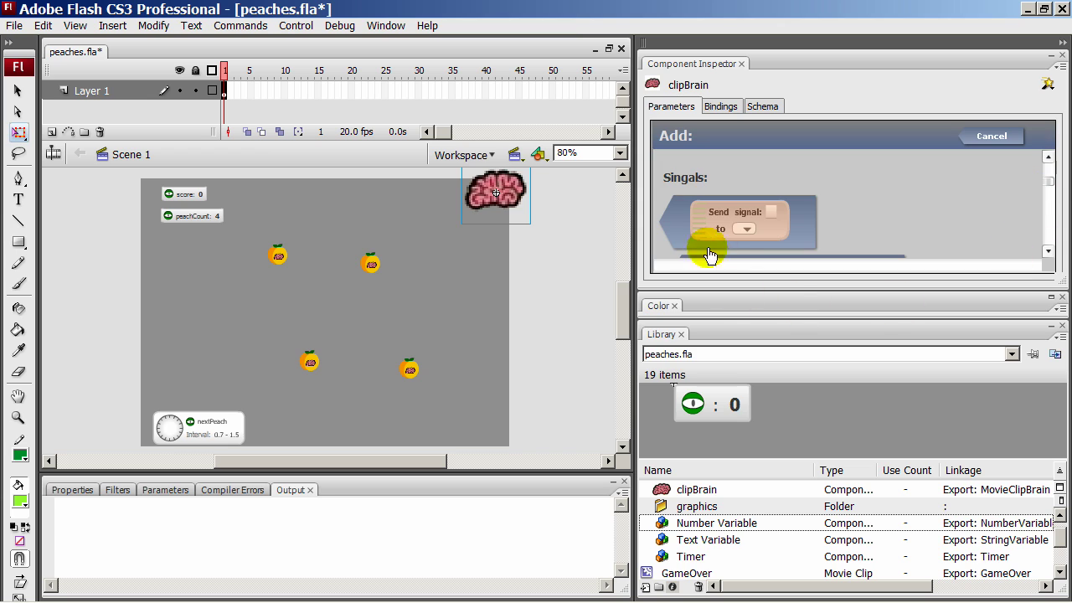
click(708, 254)
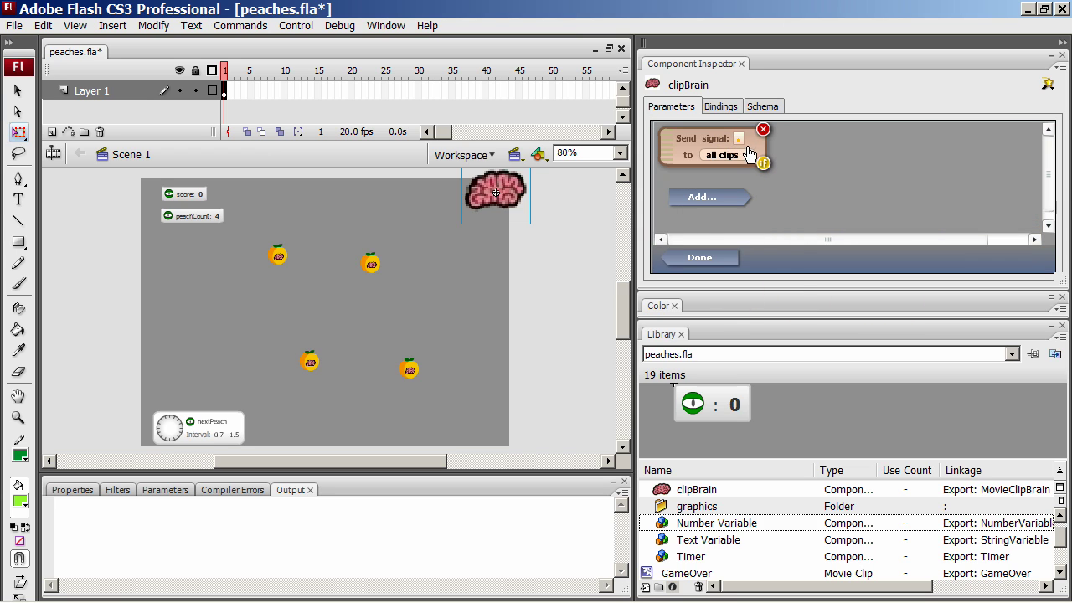
text(Gam)
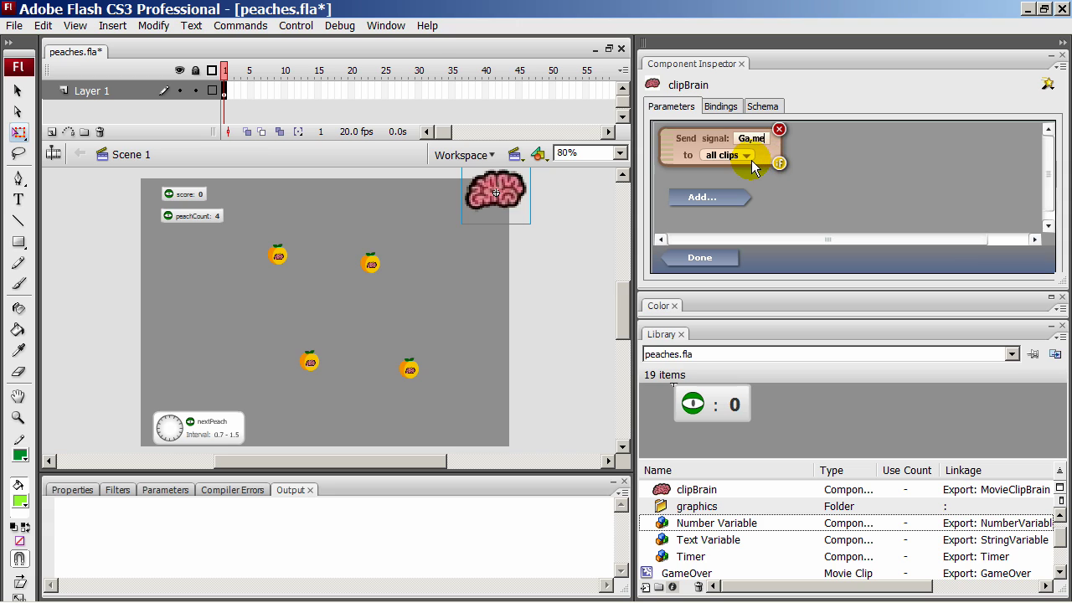
text(e)
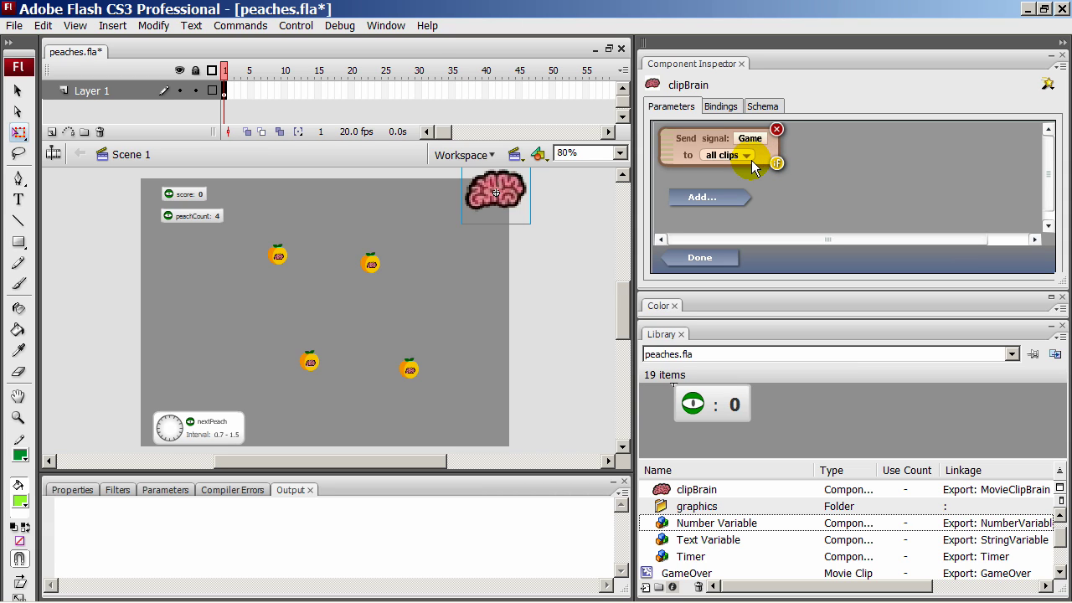
text(Over)
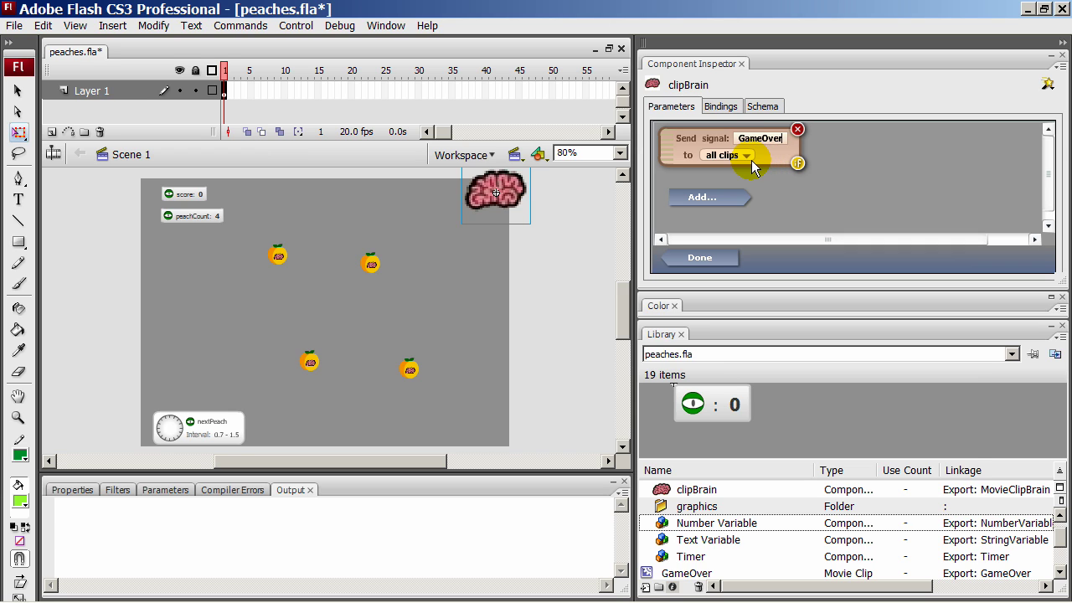
click(745, 158)
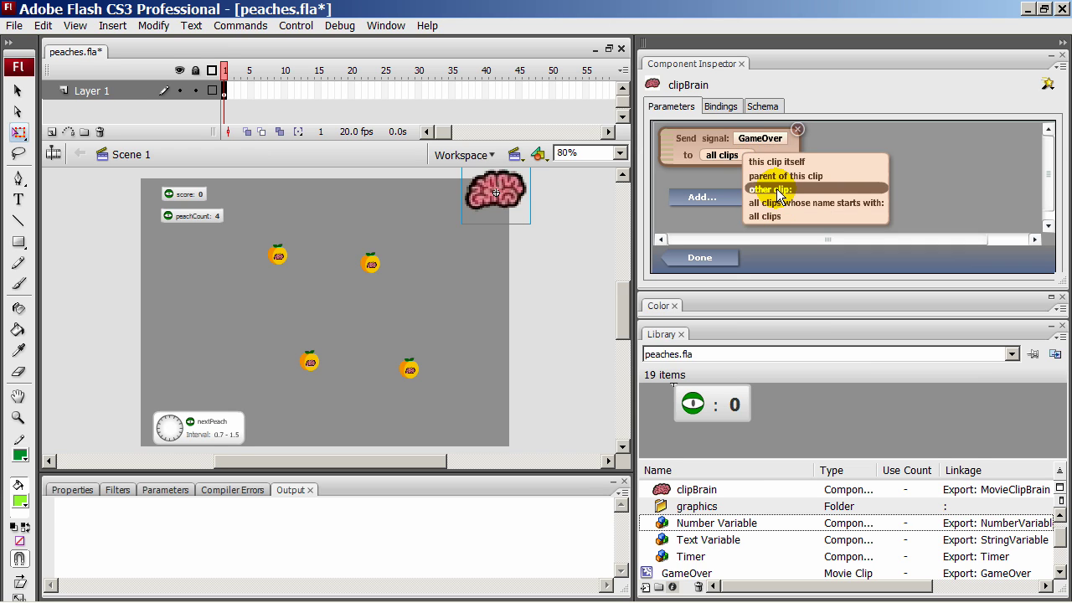
click(764, 216)
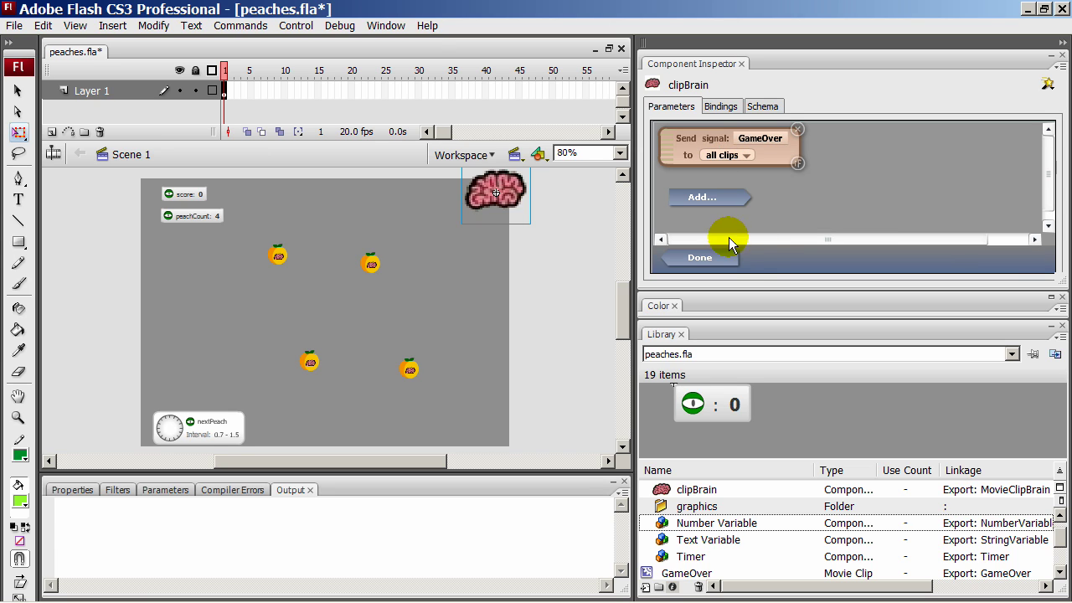
click(712, 258)
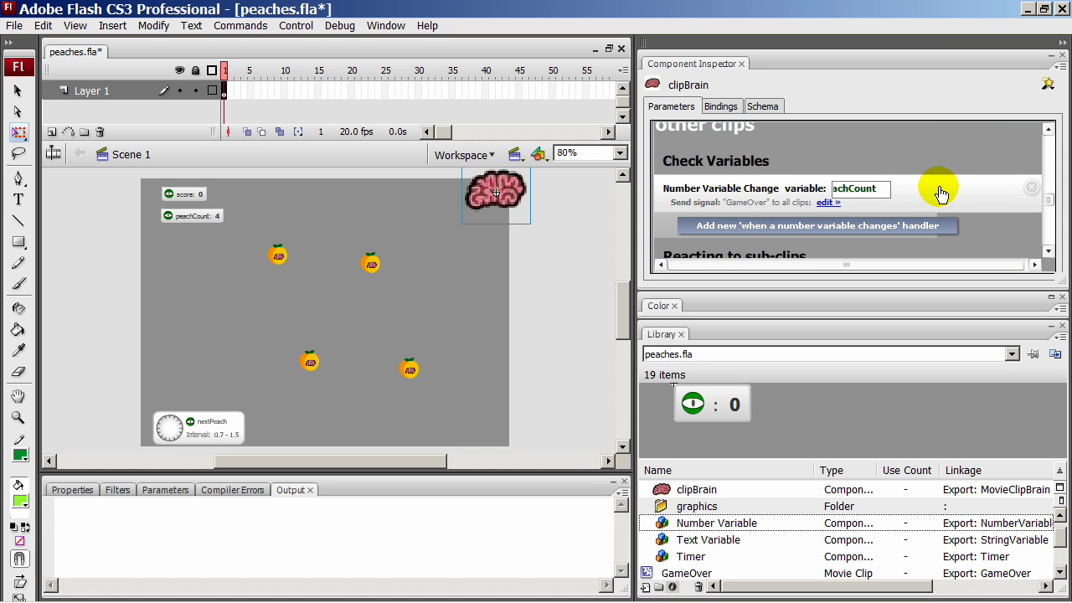
- Add a Receive signal handler for the signal gameOver to the stage's clipBrain
drag(1051, 206, 1048, 184)
click(822, 218)
click(752, 222)
text(gameOver)
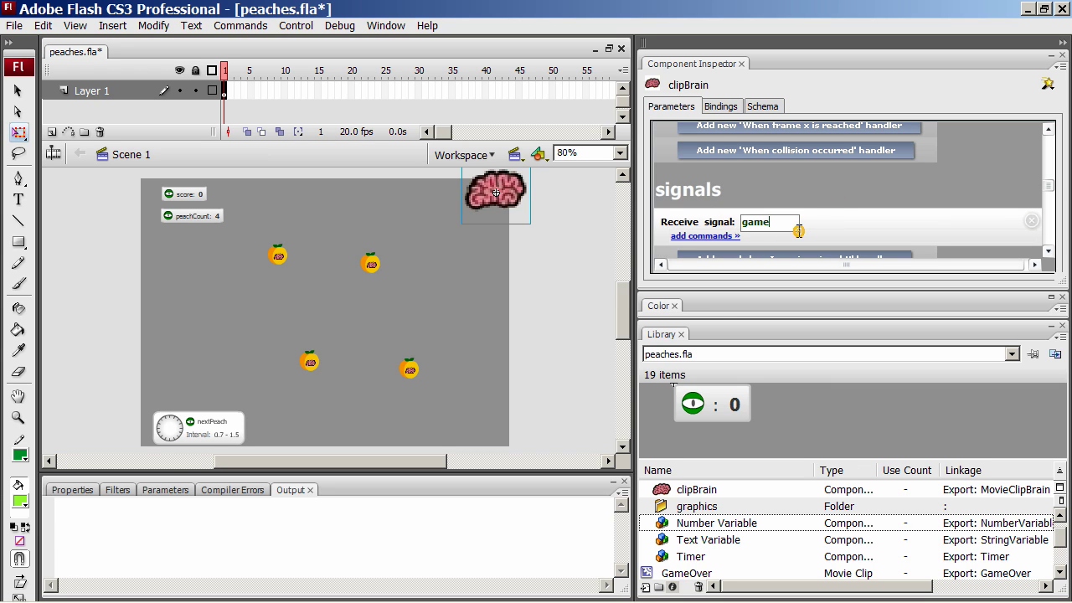
- Make the gameOver signal handler create a sub-clip from library symbol gameOver at x 275, y 200, and finish editing
click(709, 237)
click(718, 153)
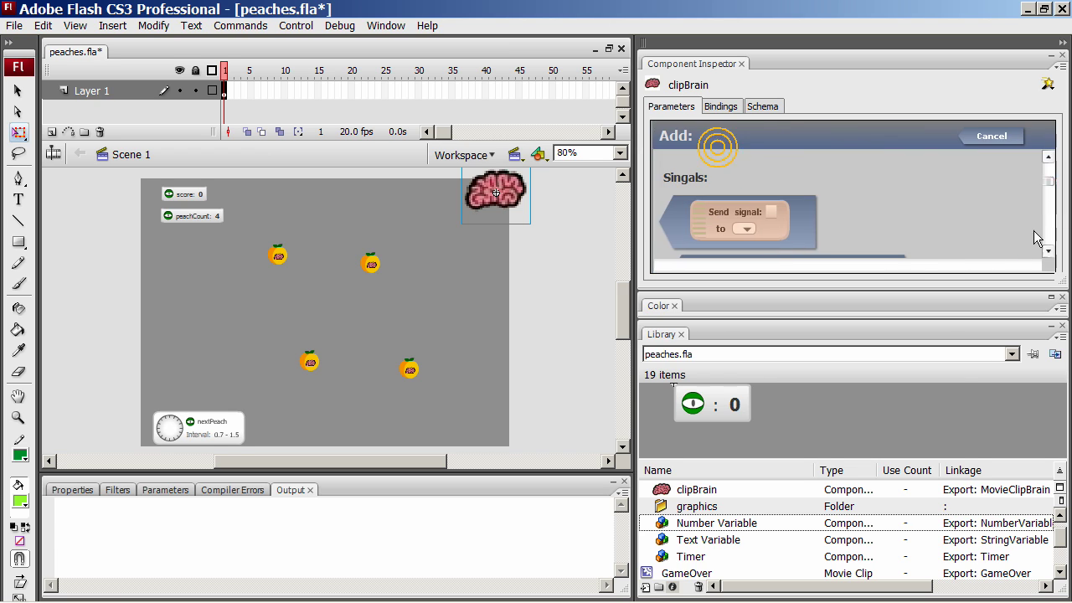
click(1046, 174)
click(783, 262)
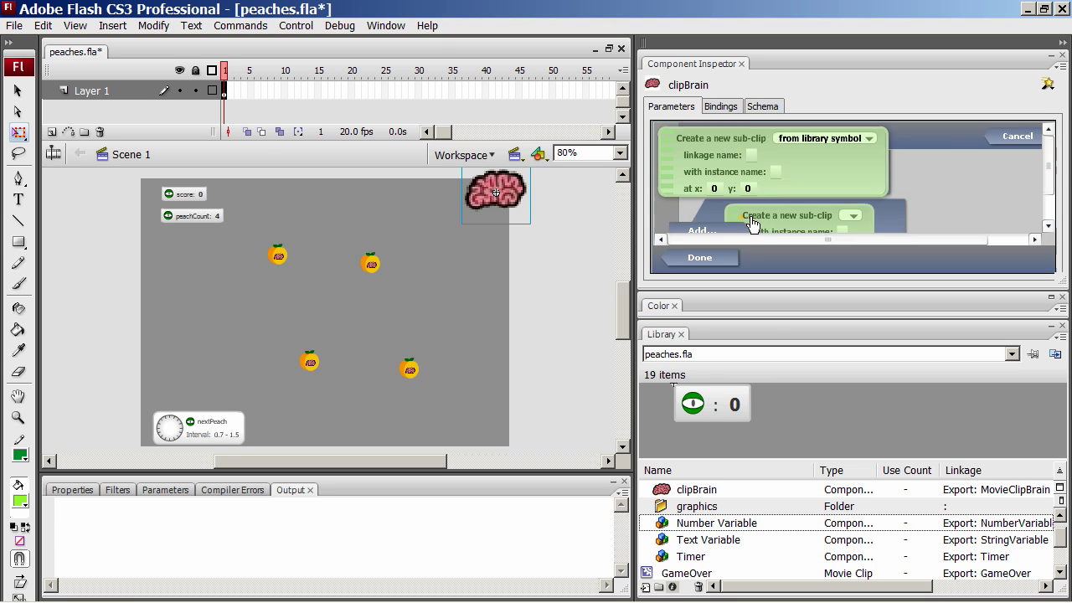
click(752, 154)
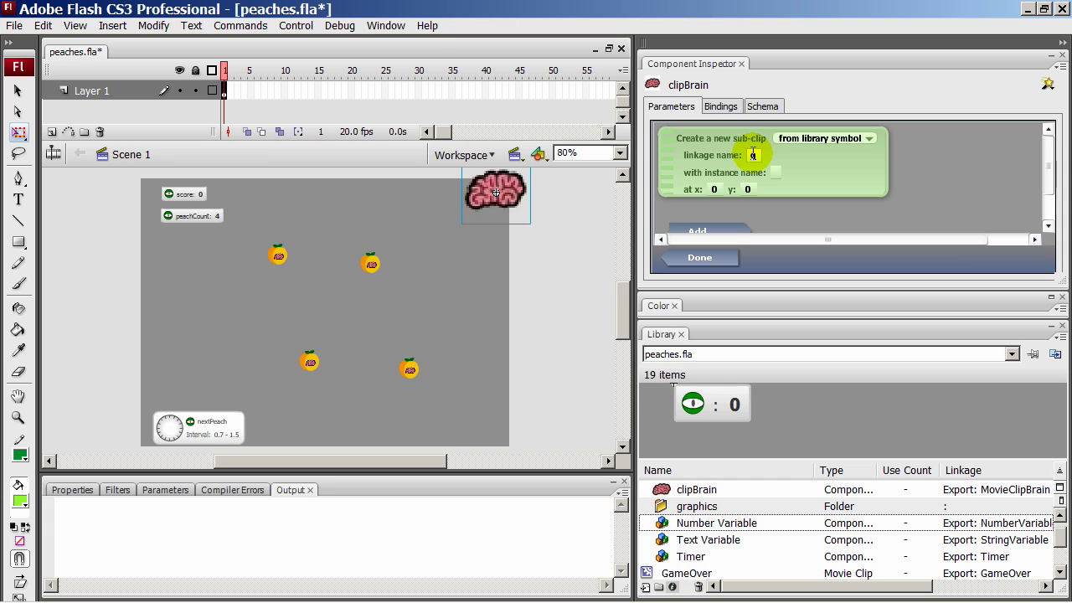
text(gameOver)
click(691, 191)
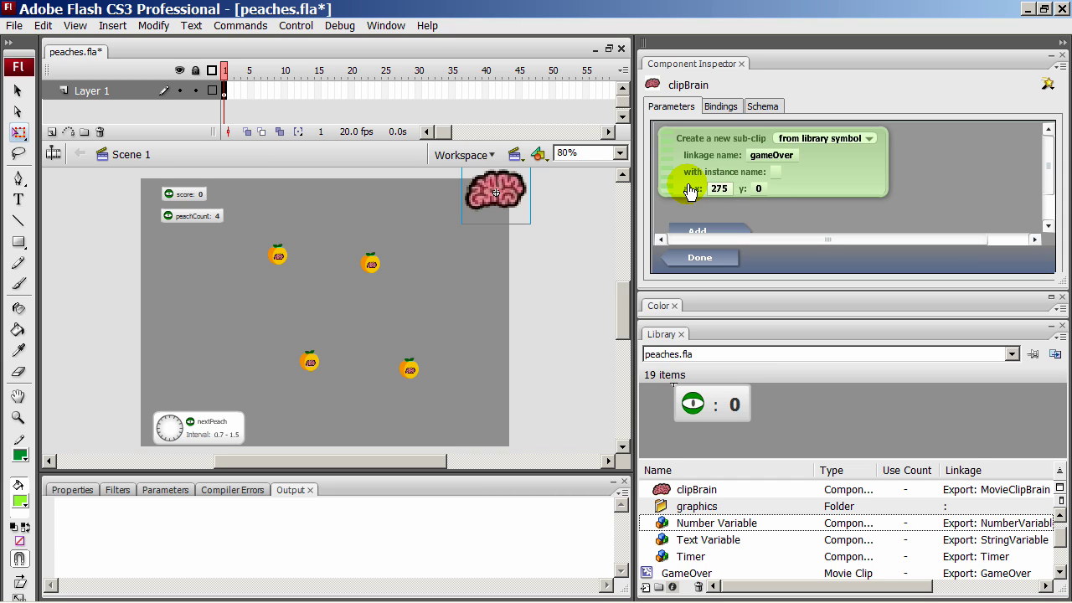
click(759, 189)
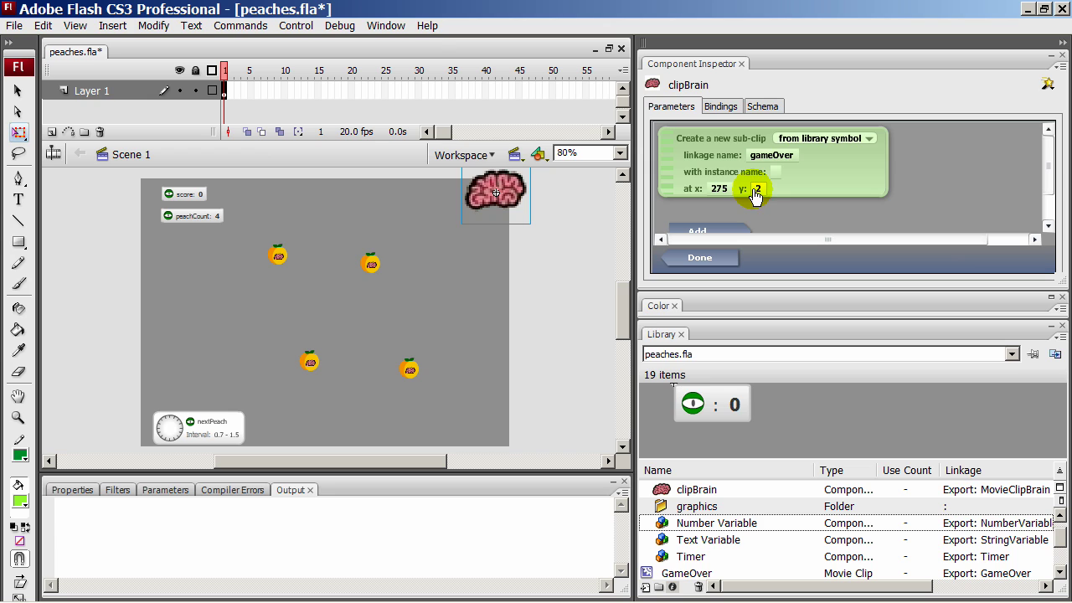
click(732, 223)
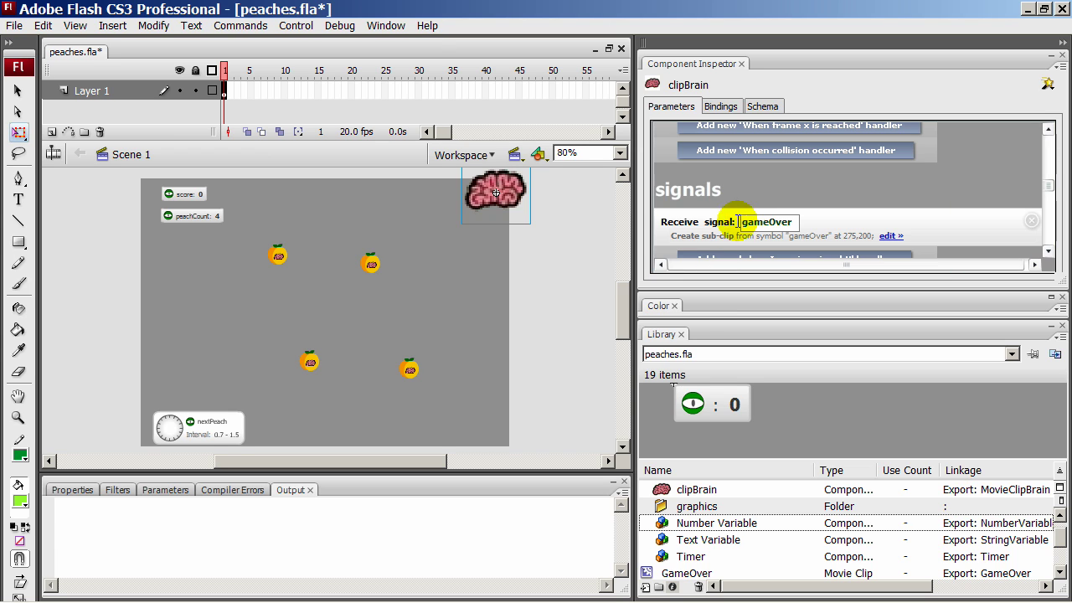
- Reopen the peachCount change commands and restrict the Send signal command with the condition peachCount = 0
drag(1047, 193, 1046, 208)
click(924, 183)
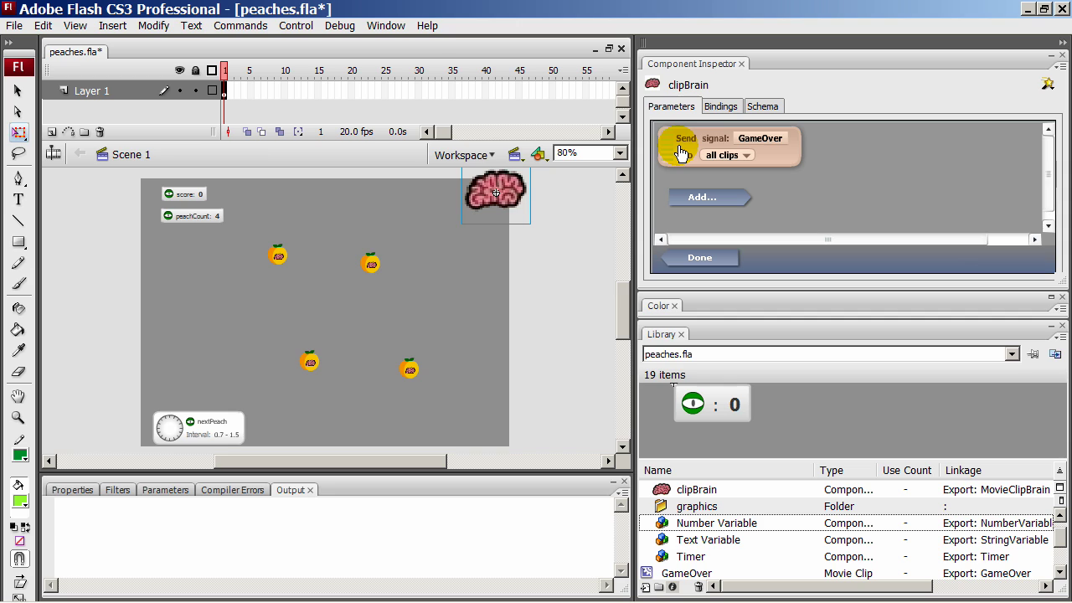
click(682, 153)
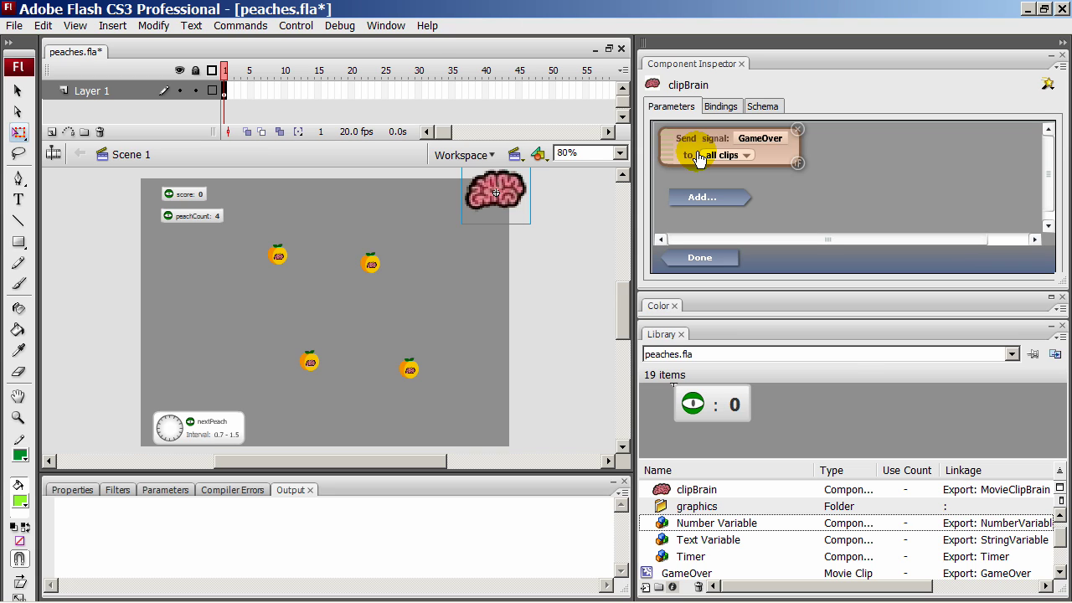
click(798, 165)
click(798, 167)
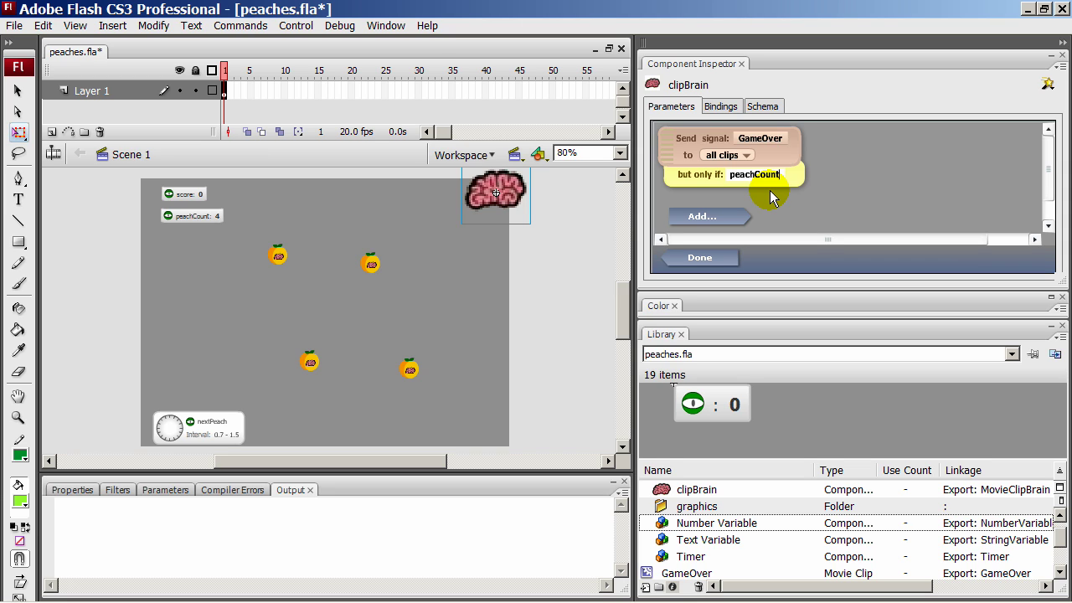
text(= 0)
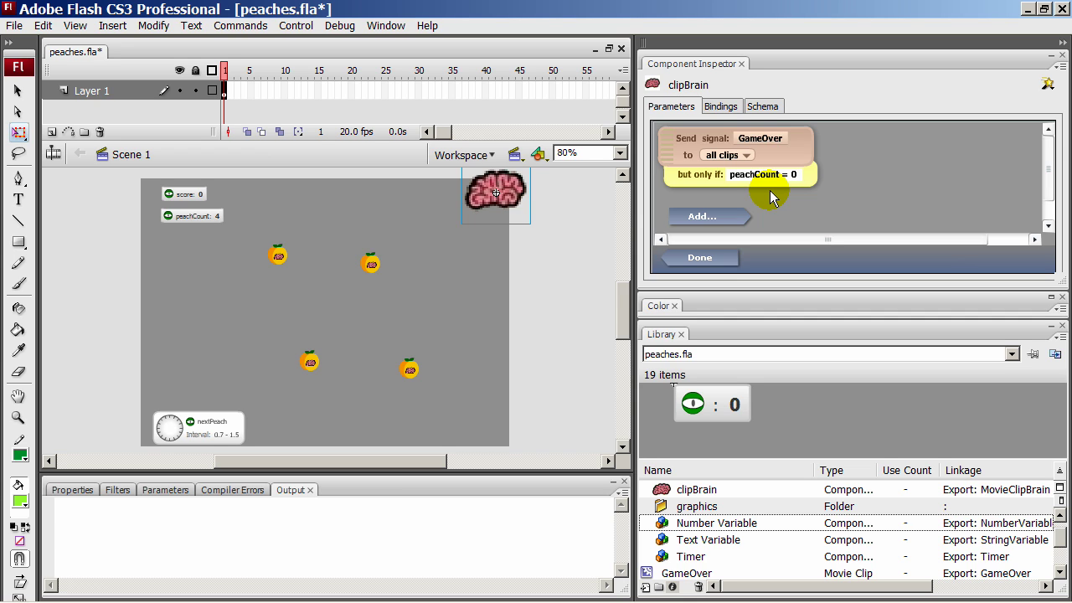
- Test the movie, pick peaches to try to bring peachCount down to zero, and close the preview
key(ctrl+Return)
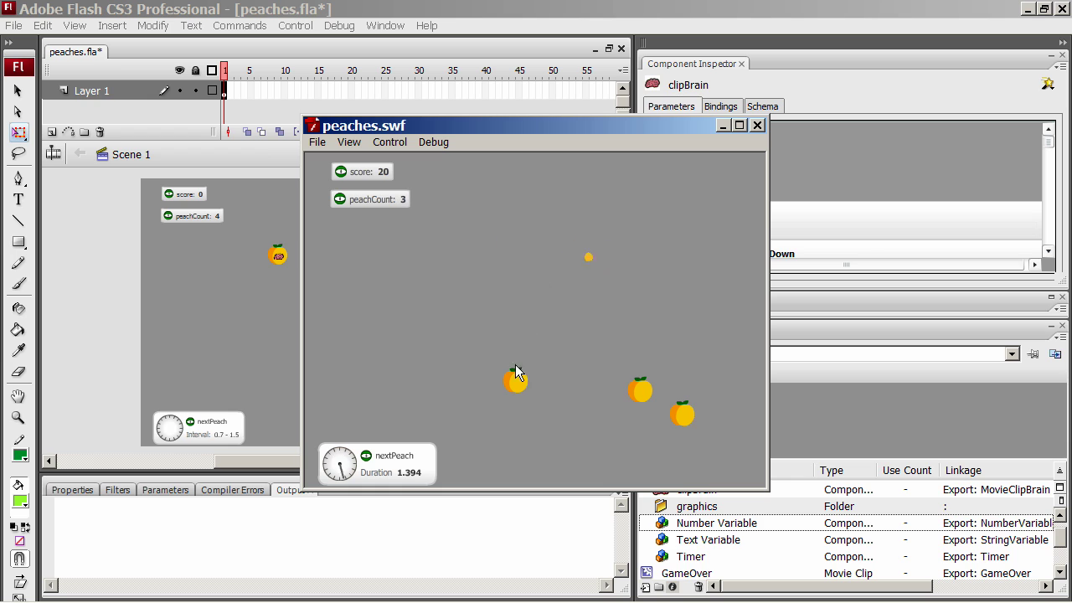
click(643, 391)
click(688, 332)
click(708, 238)
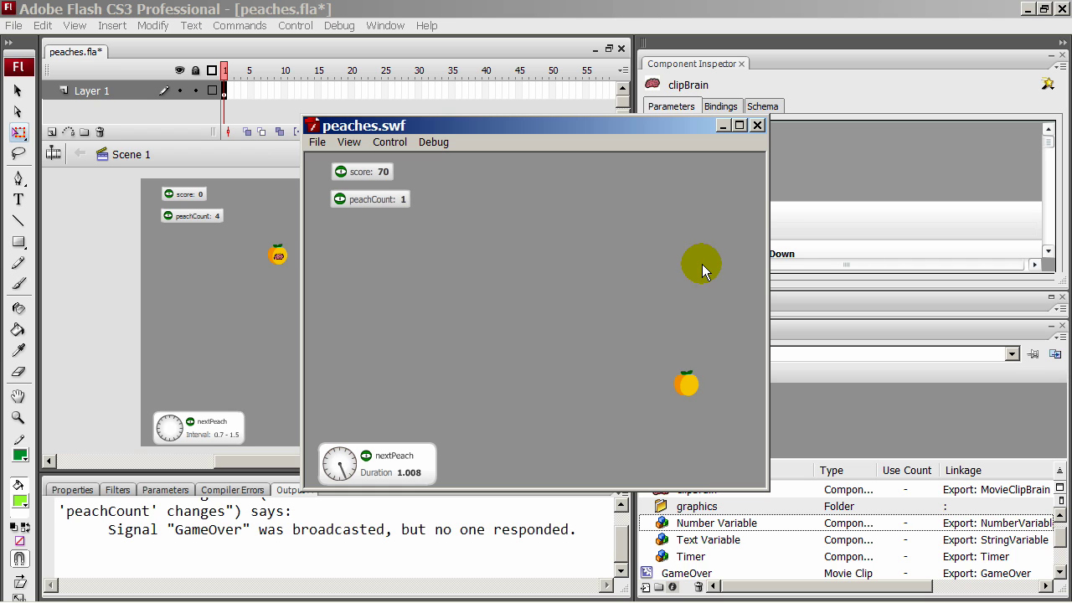
click(690, 387)
click(475, 369)
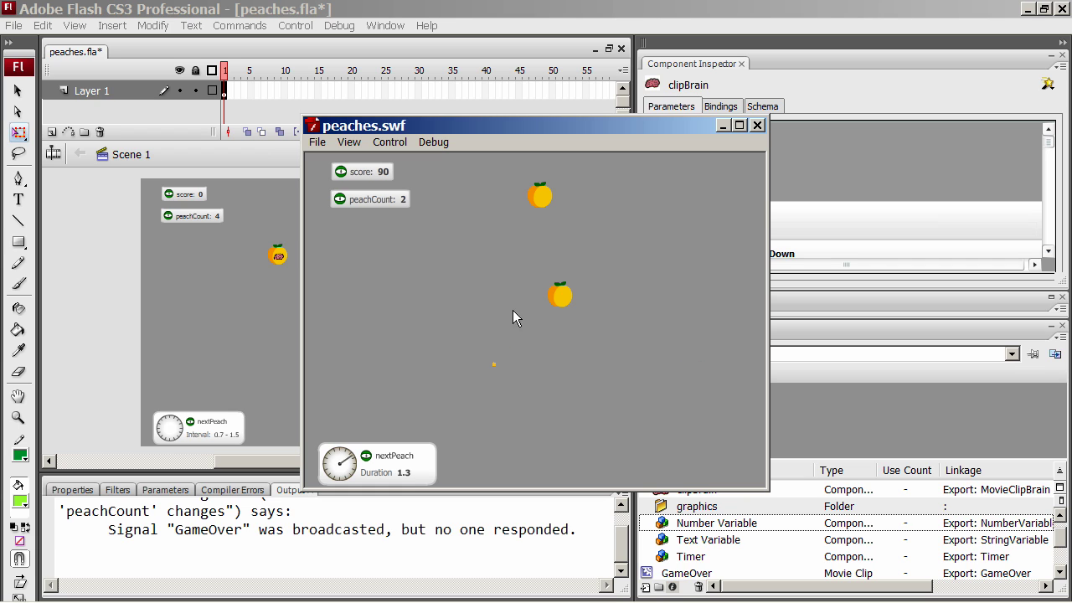
click(549, 212)
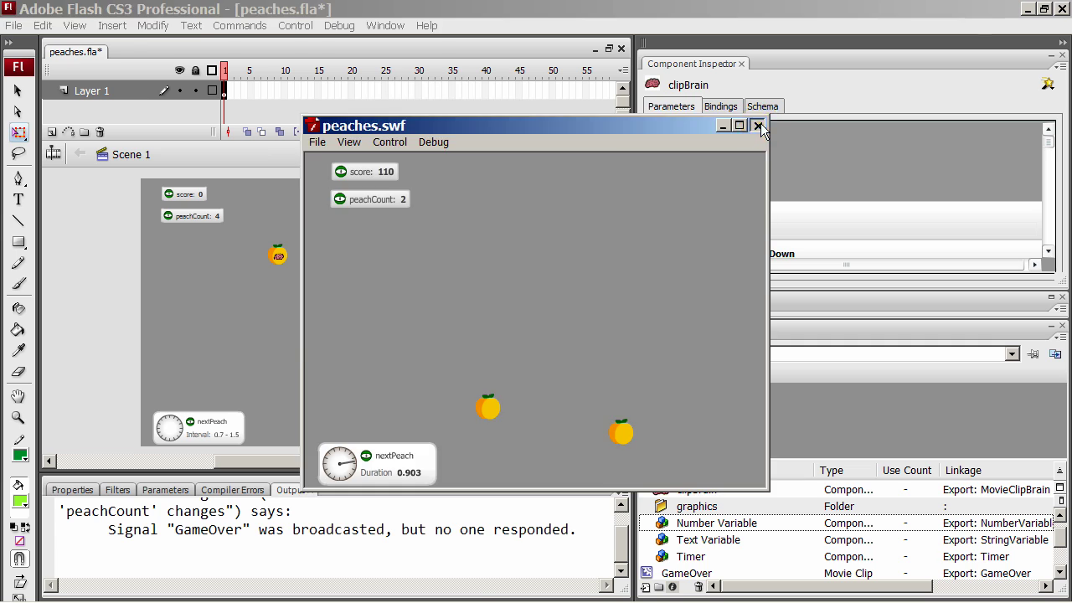
click(757, 125)
- Read the signal message in the output and check the signal name in the stage clipBrain's Receive signal handler
drag(617, 550, 618, 512)
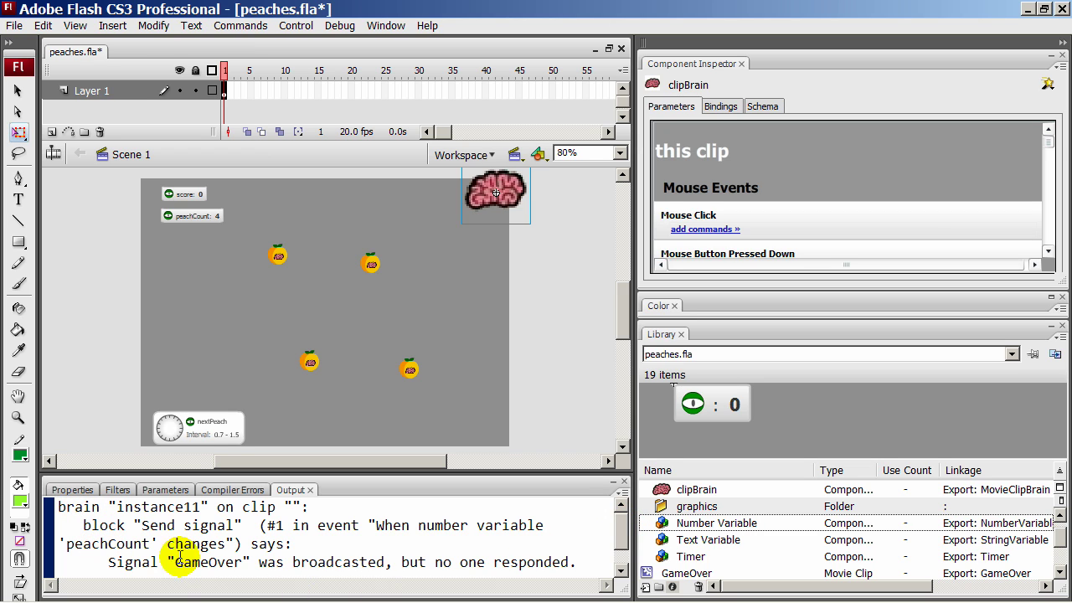
drag(108, 559, 577, 559)
click(577, 560)
drag(1047, 140, 1051, 204)
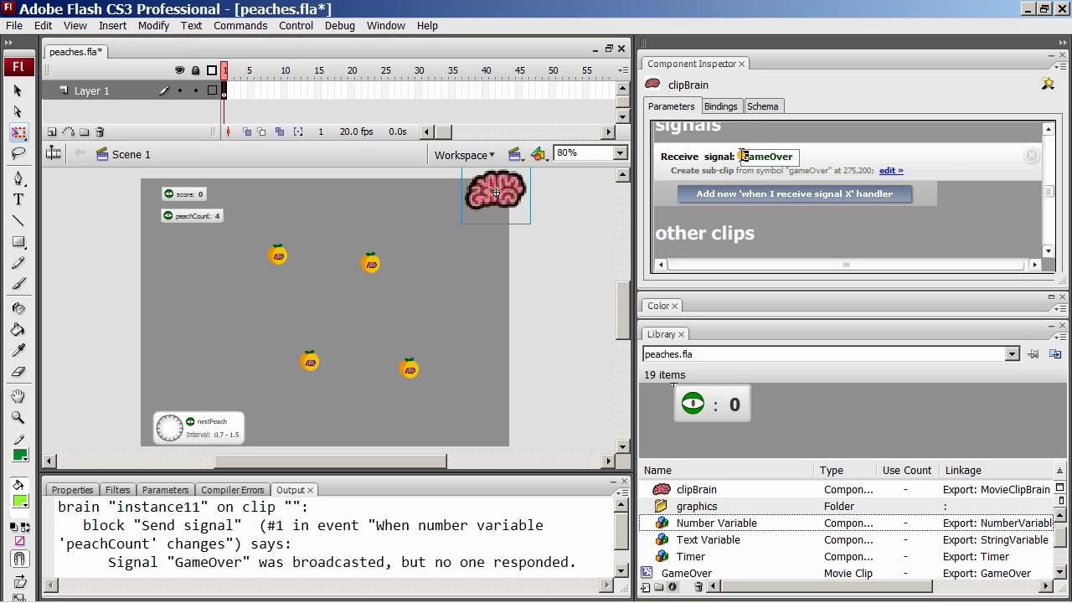
- Test the movie, pick every peach to trigger the game-over clip, dismiss it with its OK button, and close the preview
key(ctrl+Return)
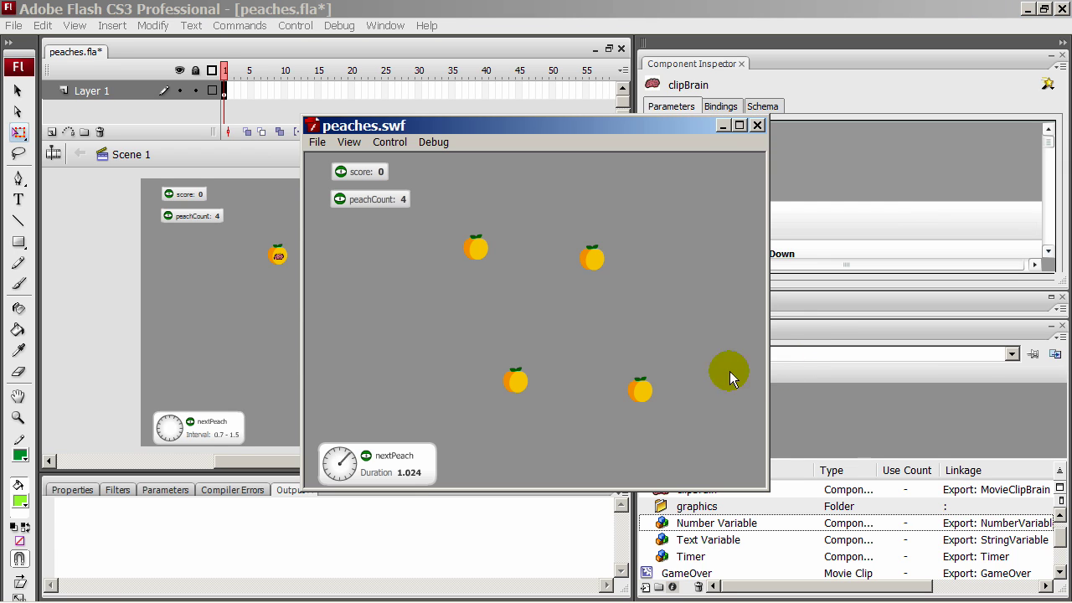
click(514, 387)
click(480, 249)
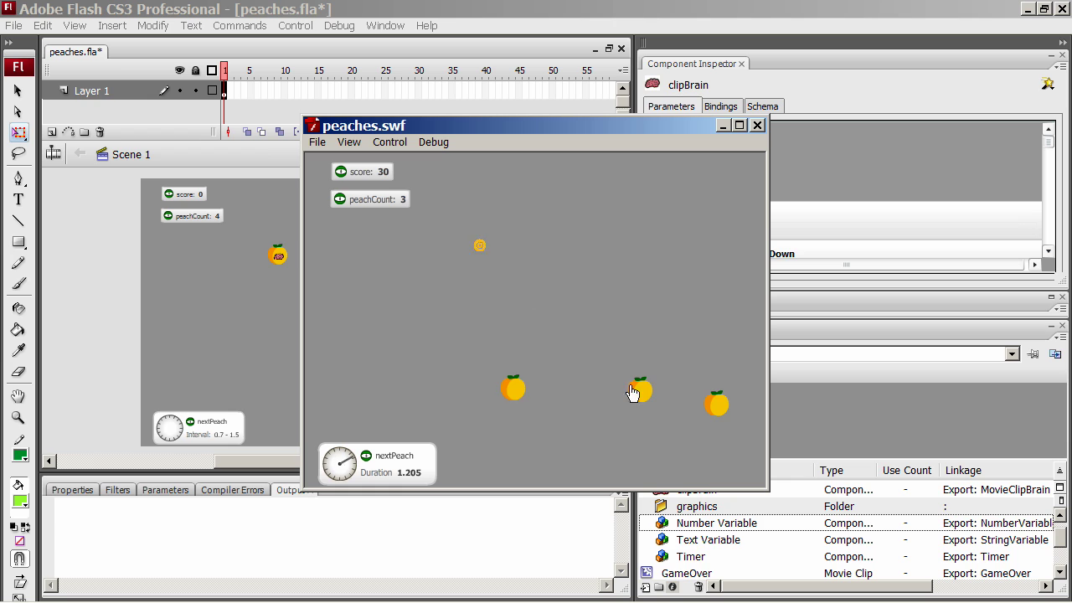
click(718, 408)
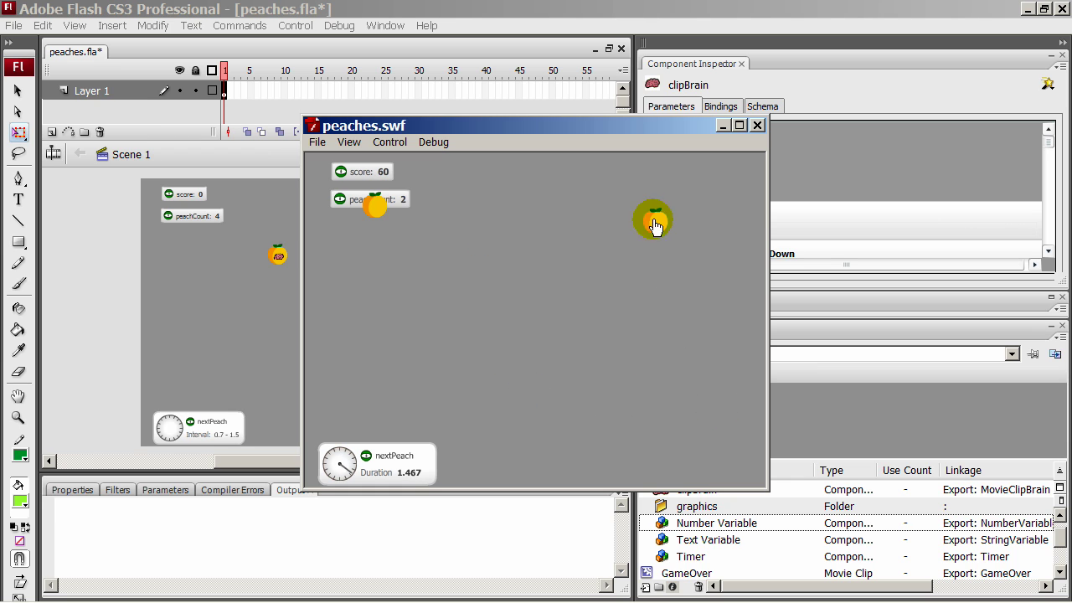
click(379, 212)
click(359, 362)
click(642, 378)
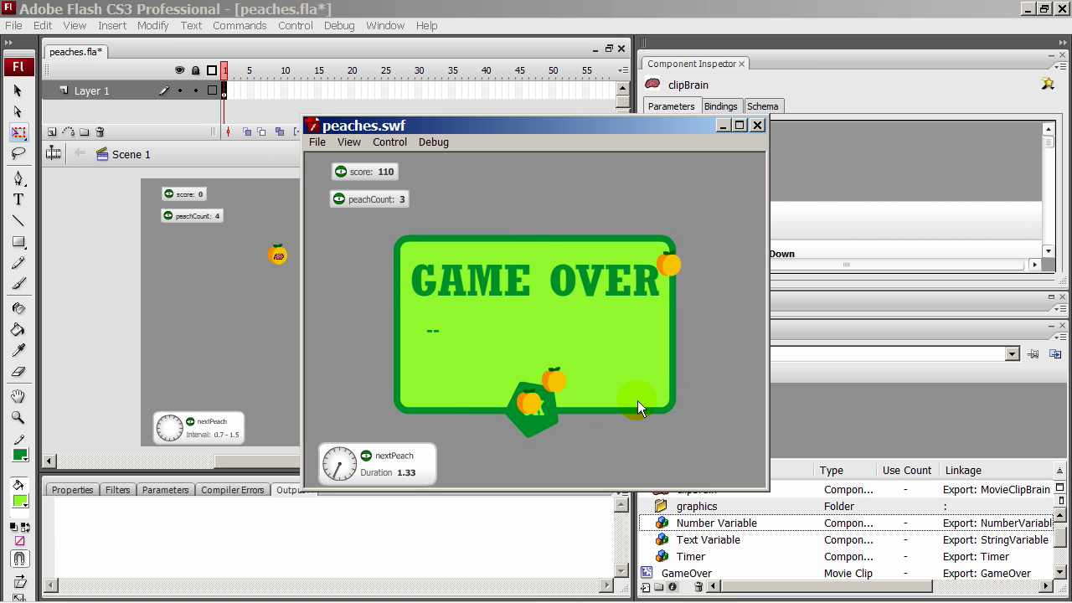
click(543, 419)
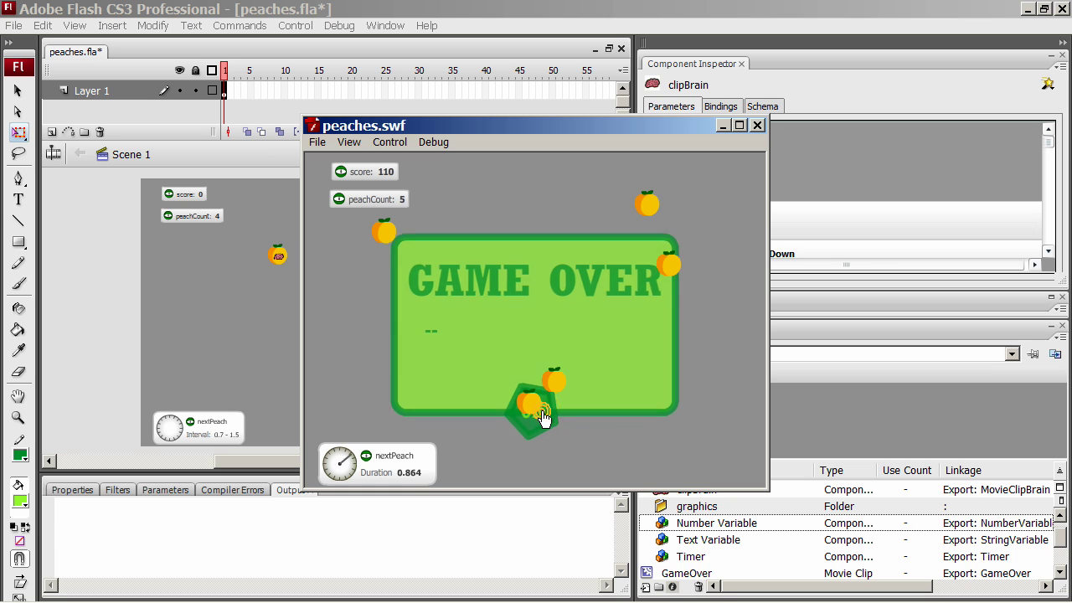
click(756, 125)
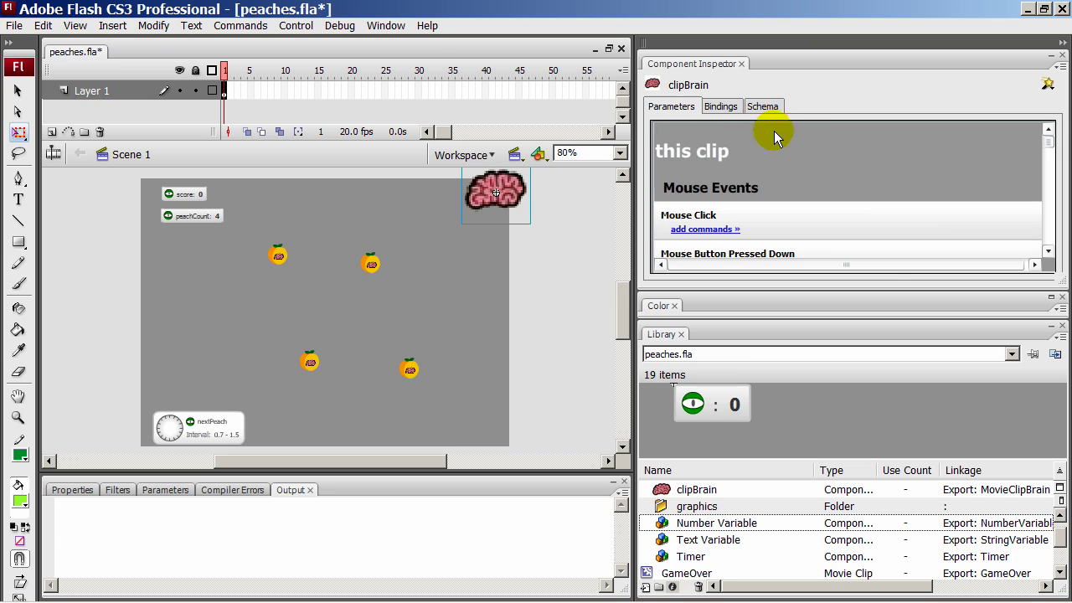
- Open the GameOver movie clip from the library for editing and select the clipBrain above its panel
scroll(1059, 521, down, 2)
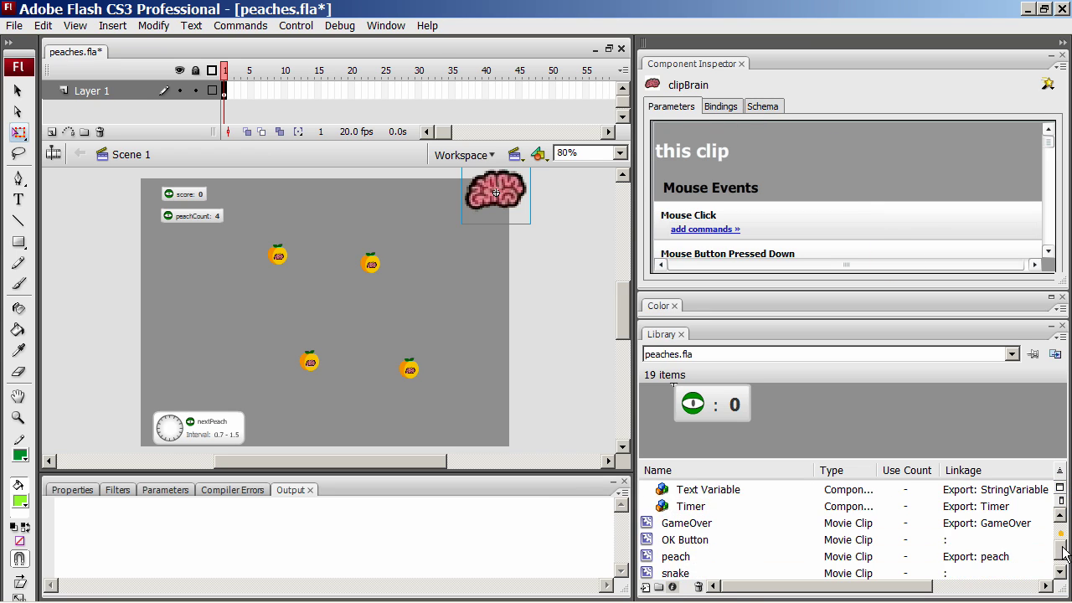
double_click(653, 508)
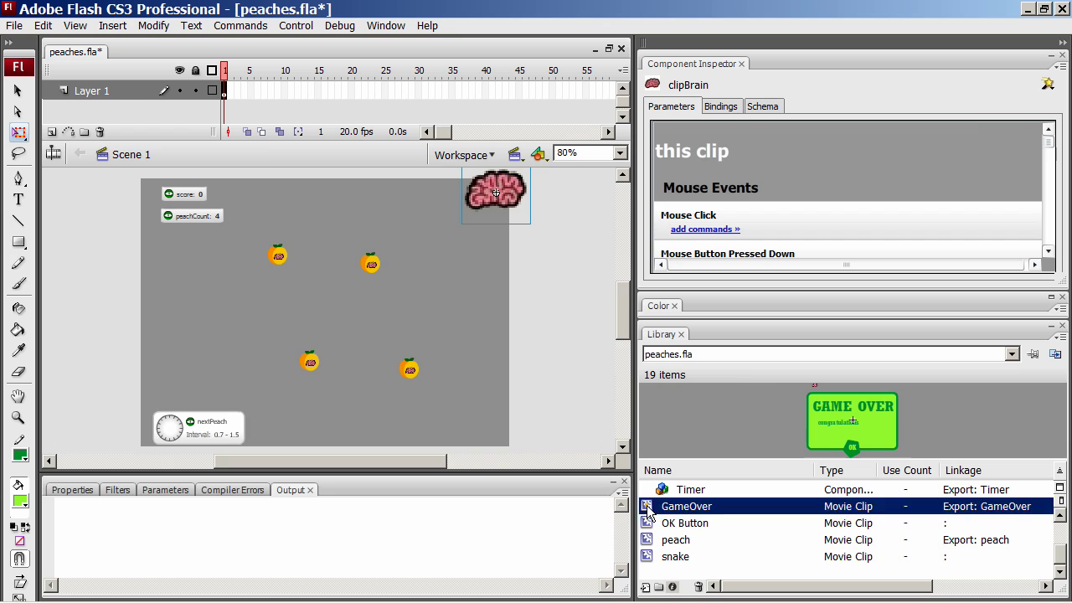
click(125, 202)
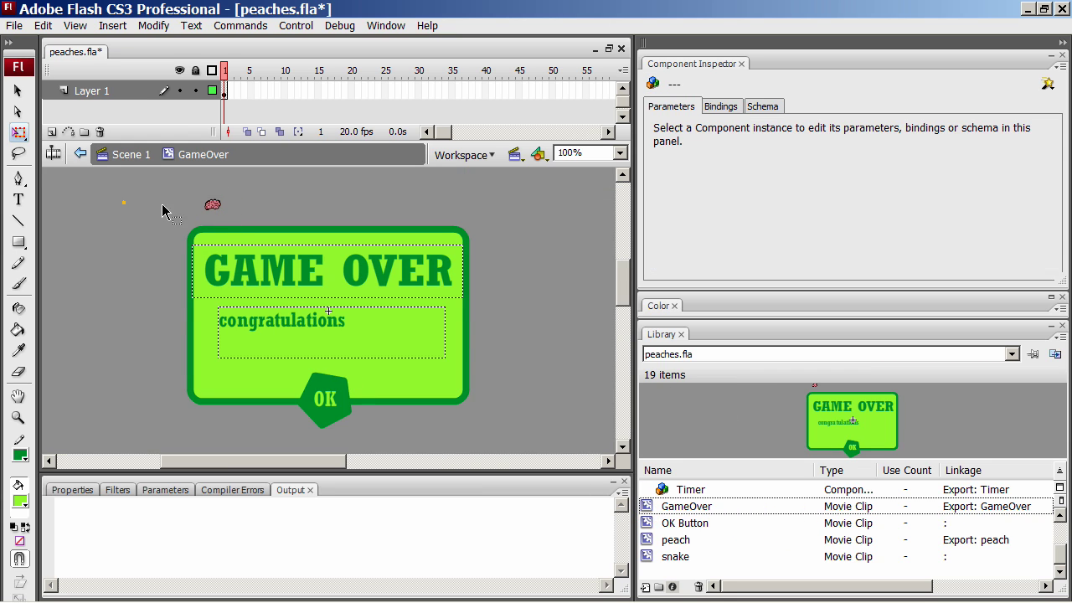
click(211, 206)
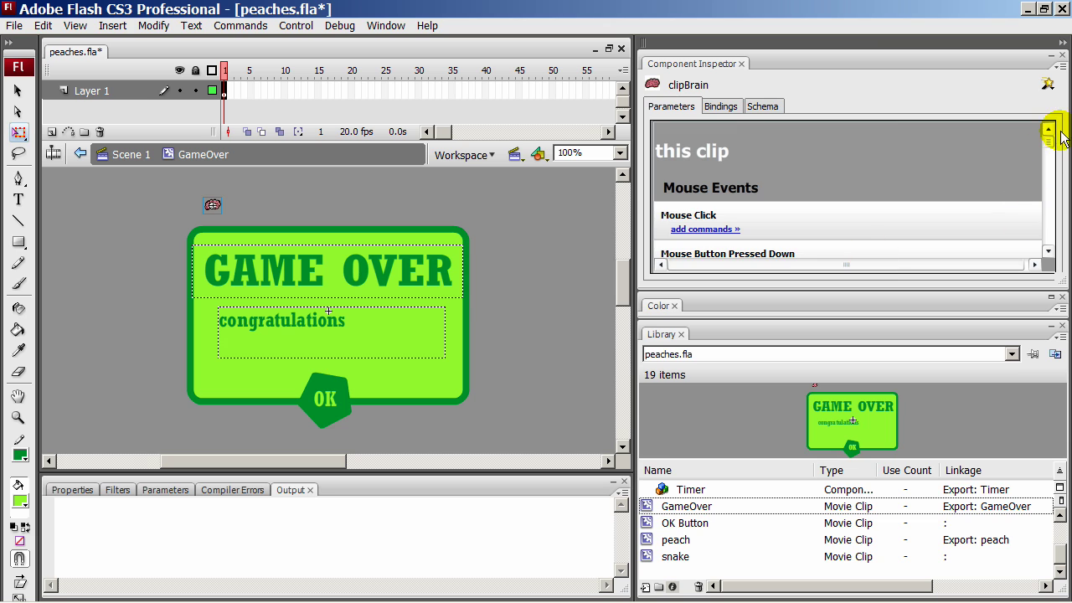
- Review the clipBrain's On create commands for scale, rotation and the message textfield, and close the command list
drag(1048, 137, 1046, 172)
click(764, 182)
click(678, 138)
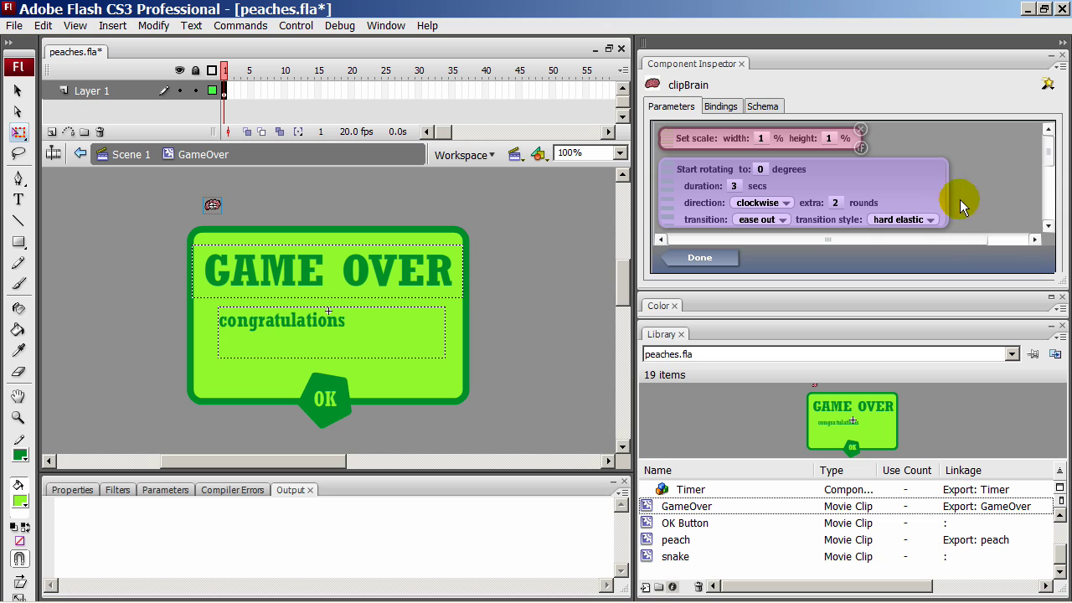
click(1048, 226)
click(1048, 226)
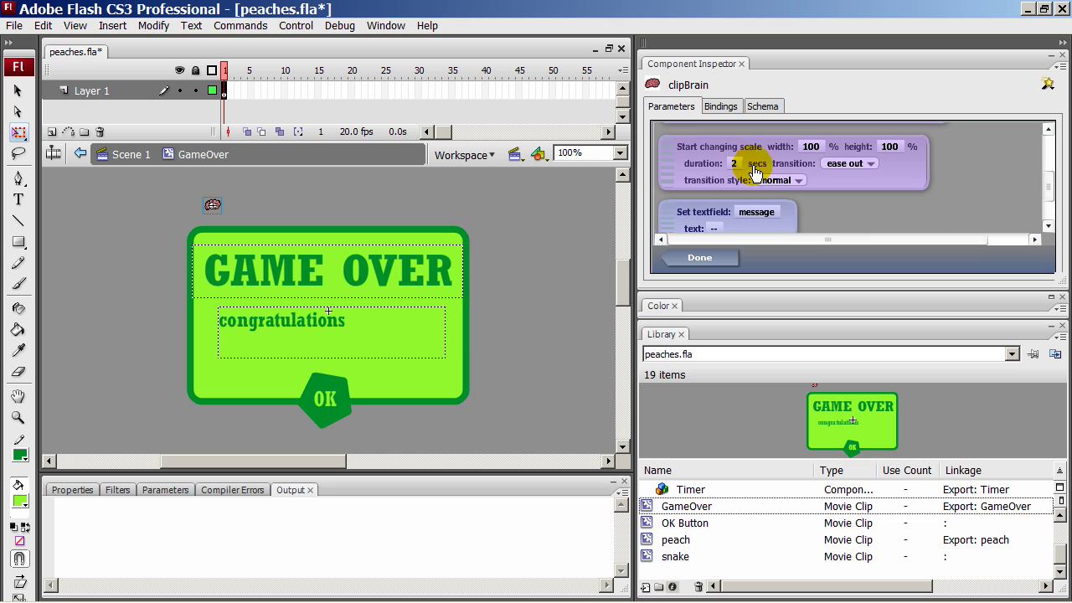
click(1047, 226)
click(1049, 227)
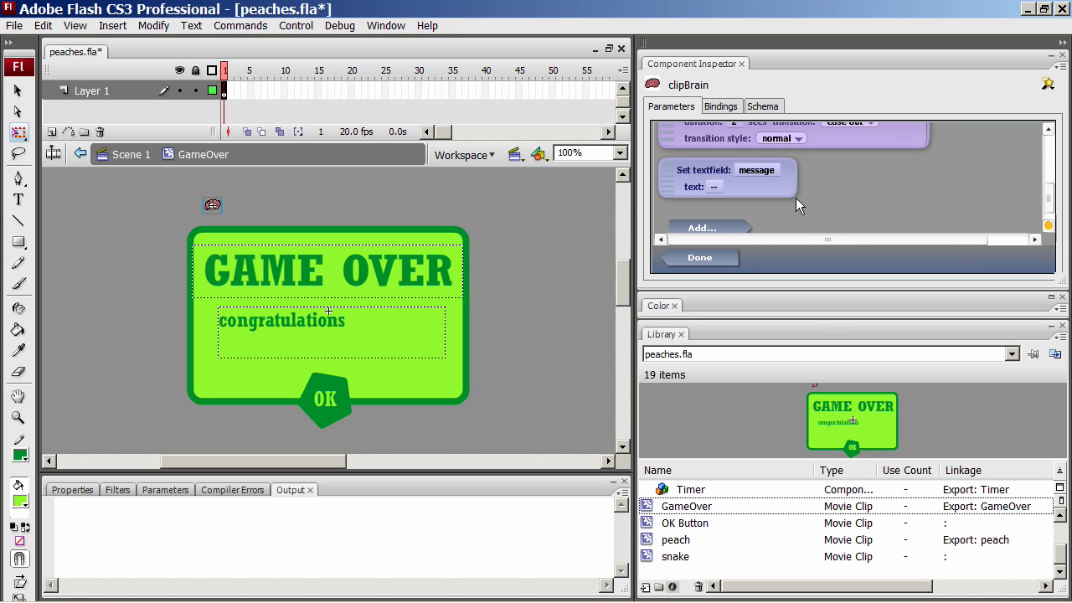
click(714, 186)
click(710, 186)
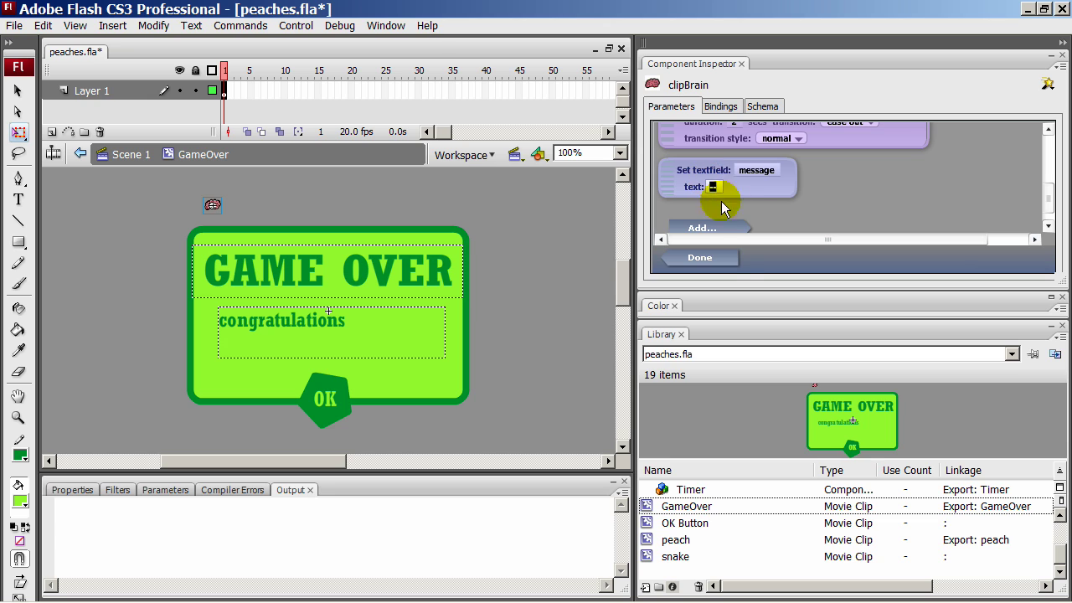
click(729, 260)
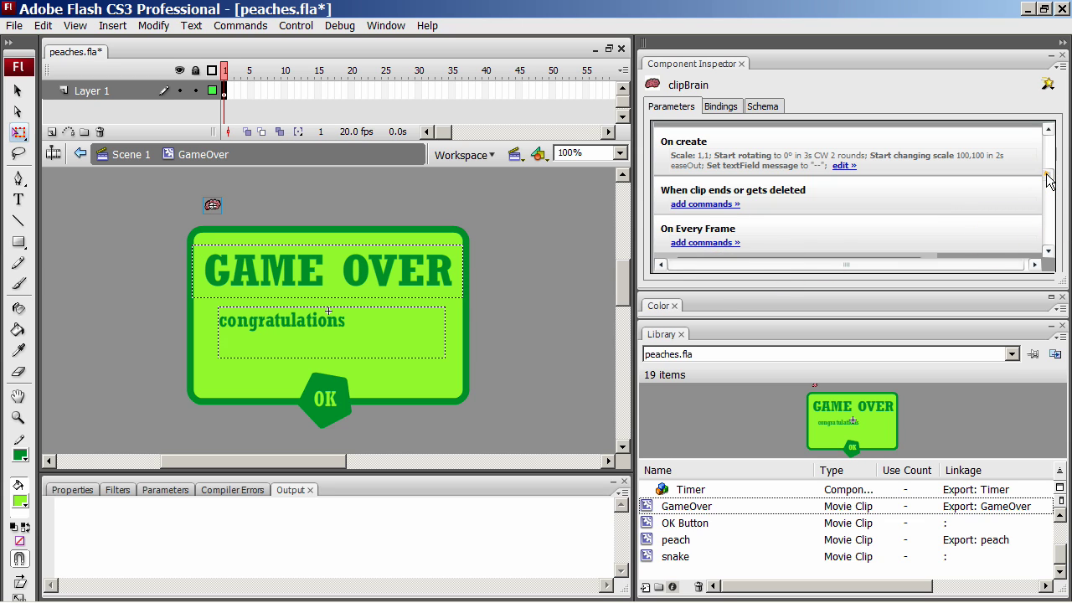
- Review the commands run when subclip OK is clicked, including the delayed die signal, and close the list
drag(1048, 180, 1047, 206)
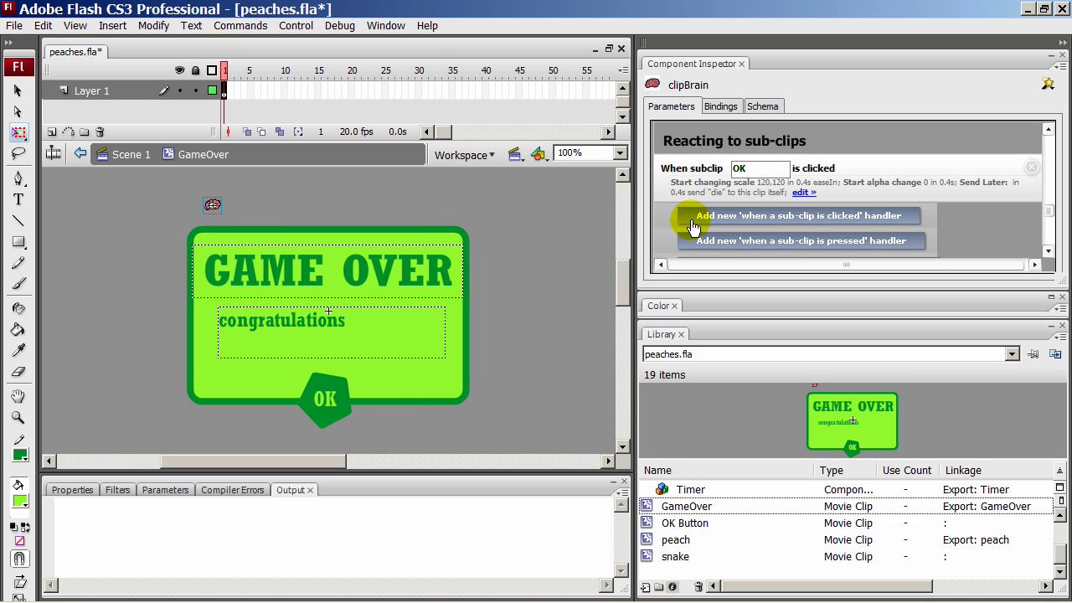
click(718, 180)
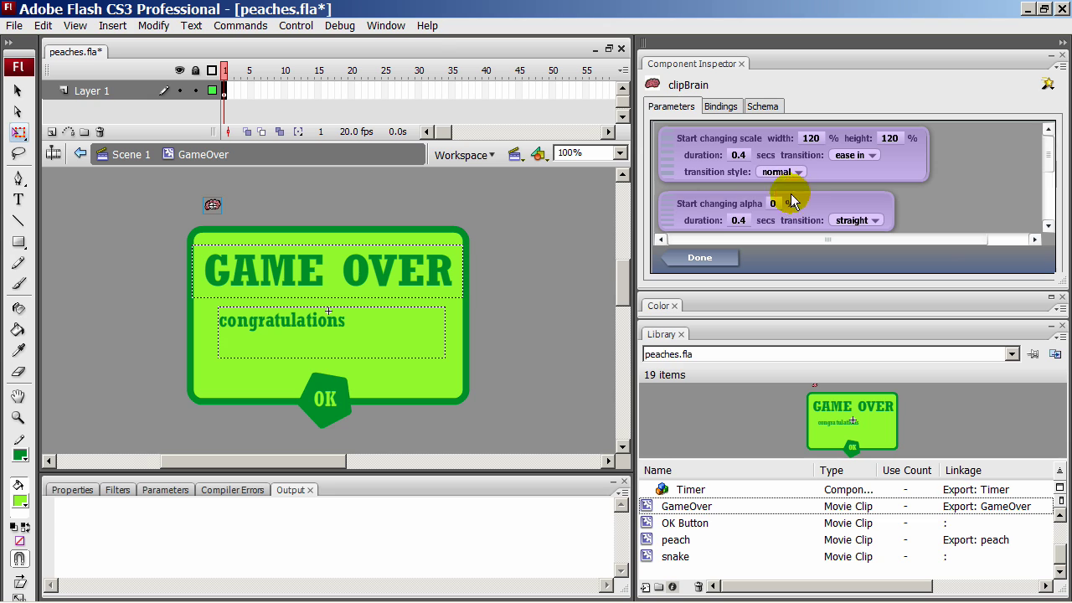
drag(1052, 155, 1052, 183)
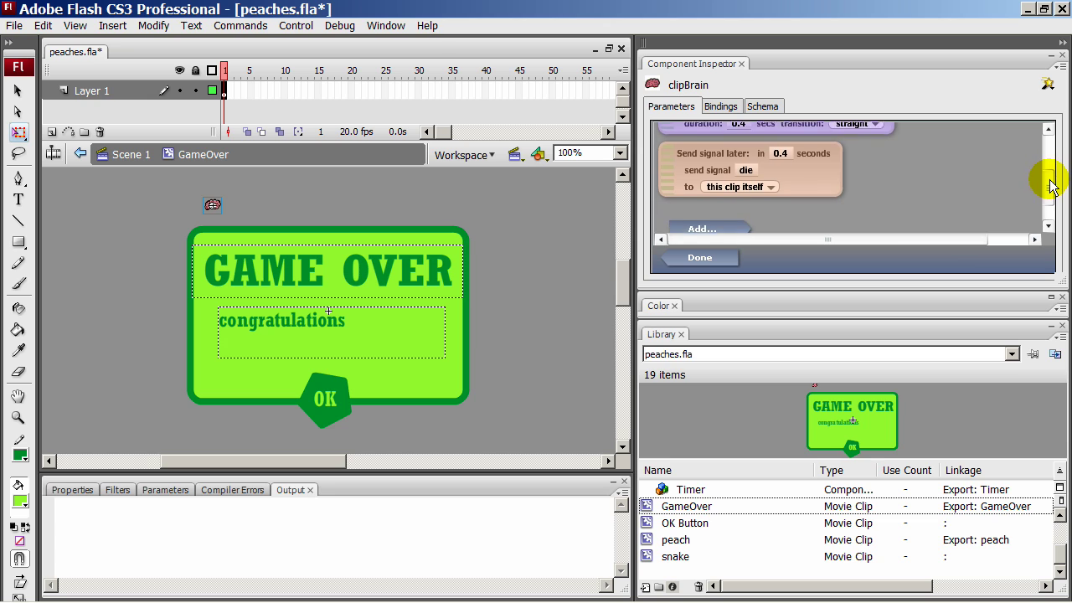
click(778, 153)
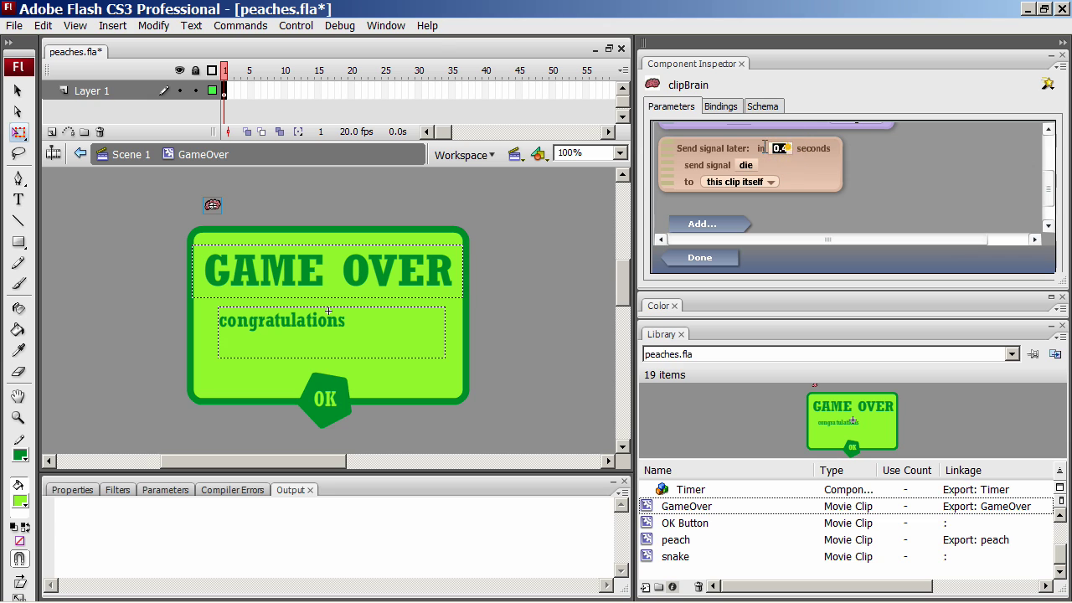
click(704, 260)
- Check the commands in the clipBrain's Receive signal handler for die, close them, and deselect the clipBrain
mouse_move(1049, 209)
mouse_down()
mouse_move(1053, 238)
mouse_move(1033, 180)
mouse_move(1035, 201)
mouse_up()
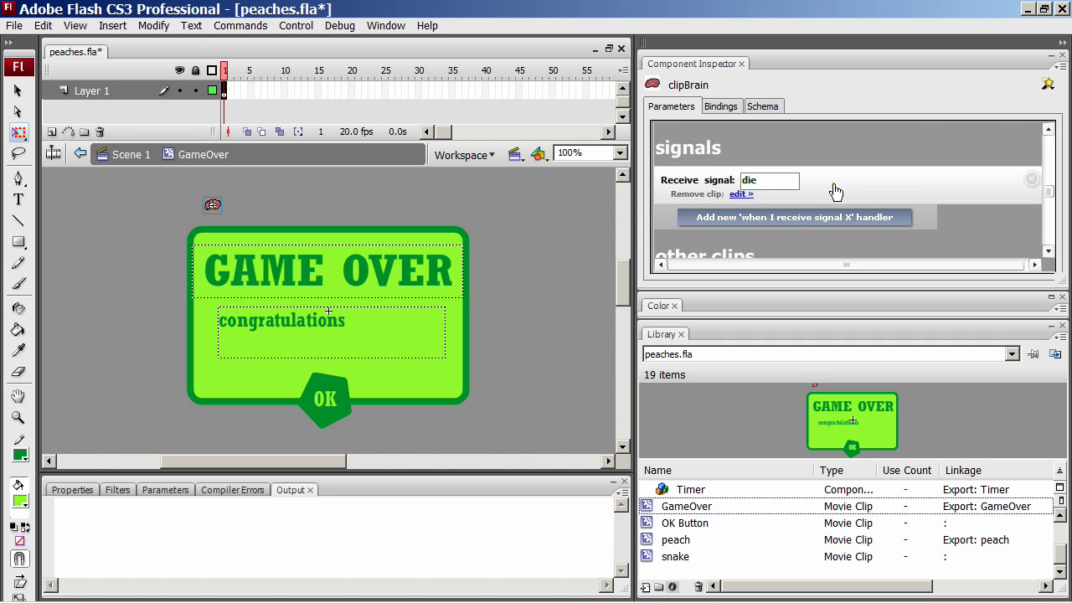
click(834, 191)
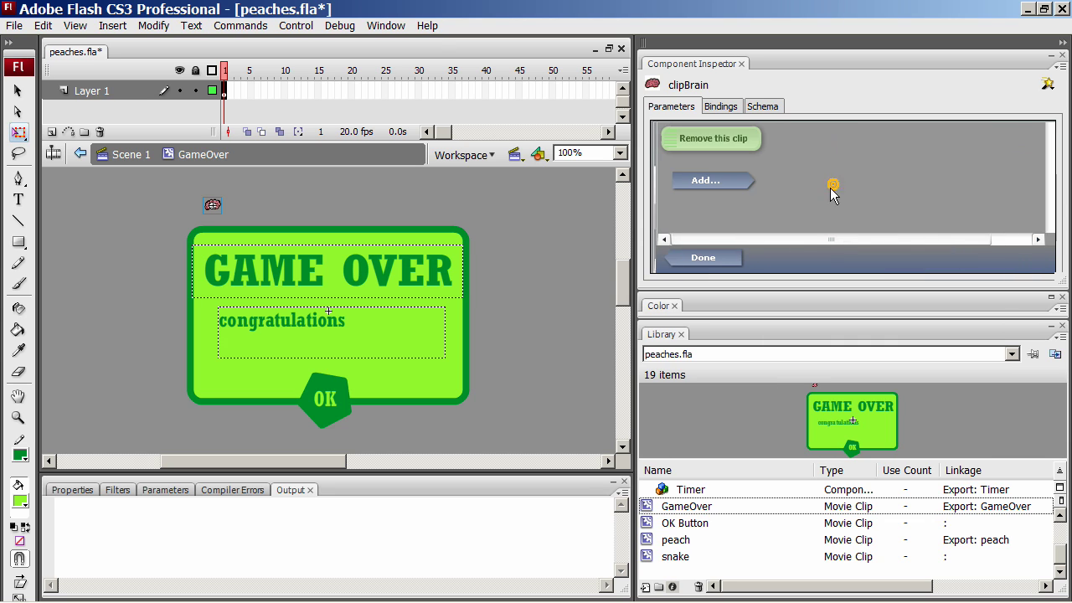
click(709, 267)
click(538, 286)
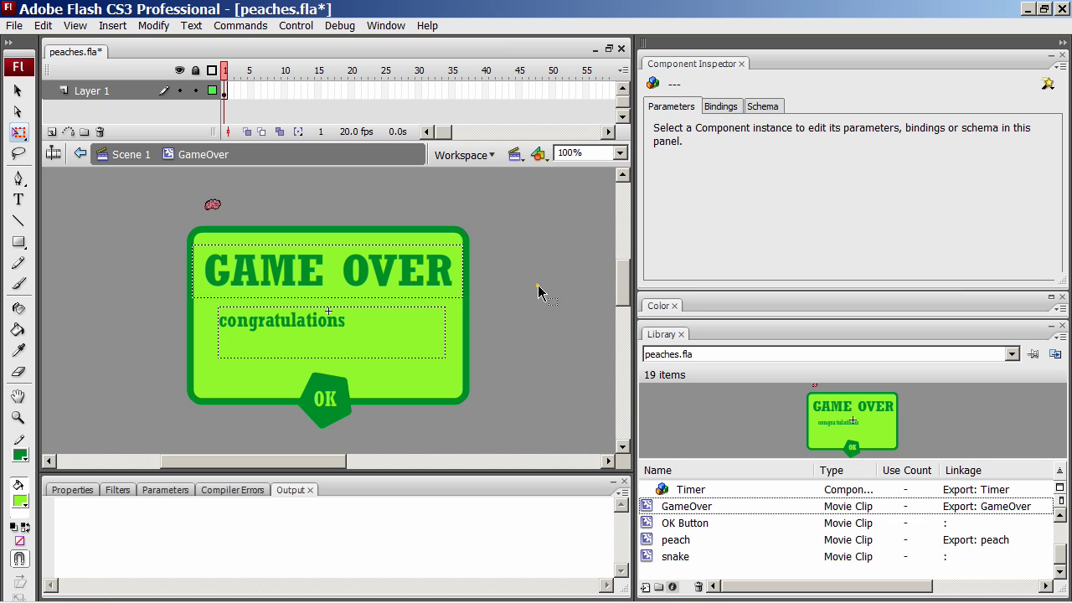
click(567, 275)
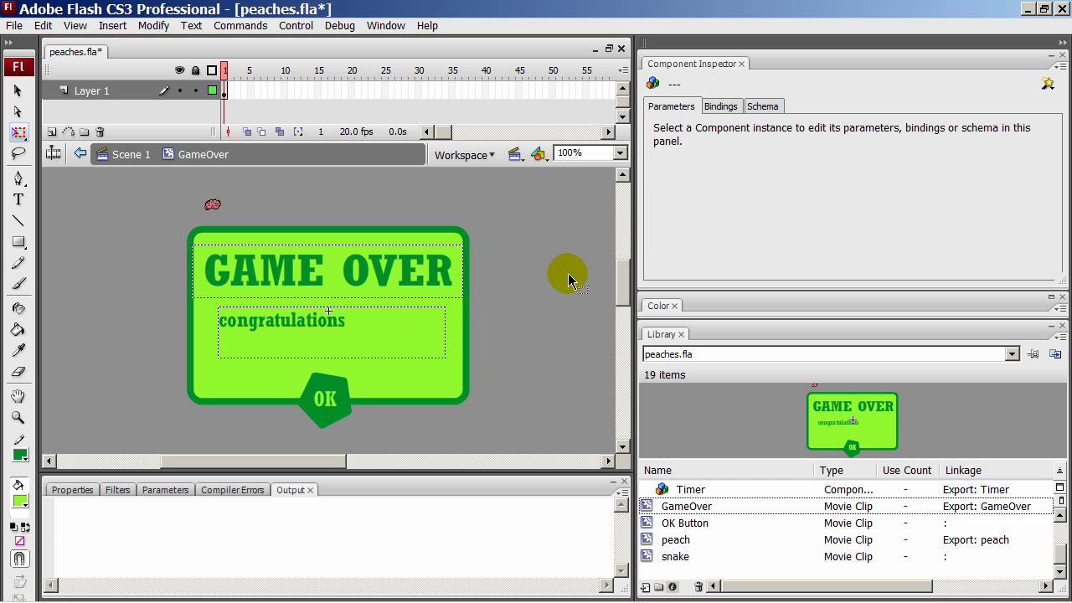